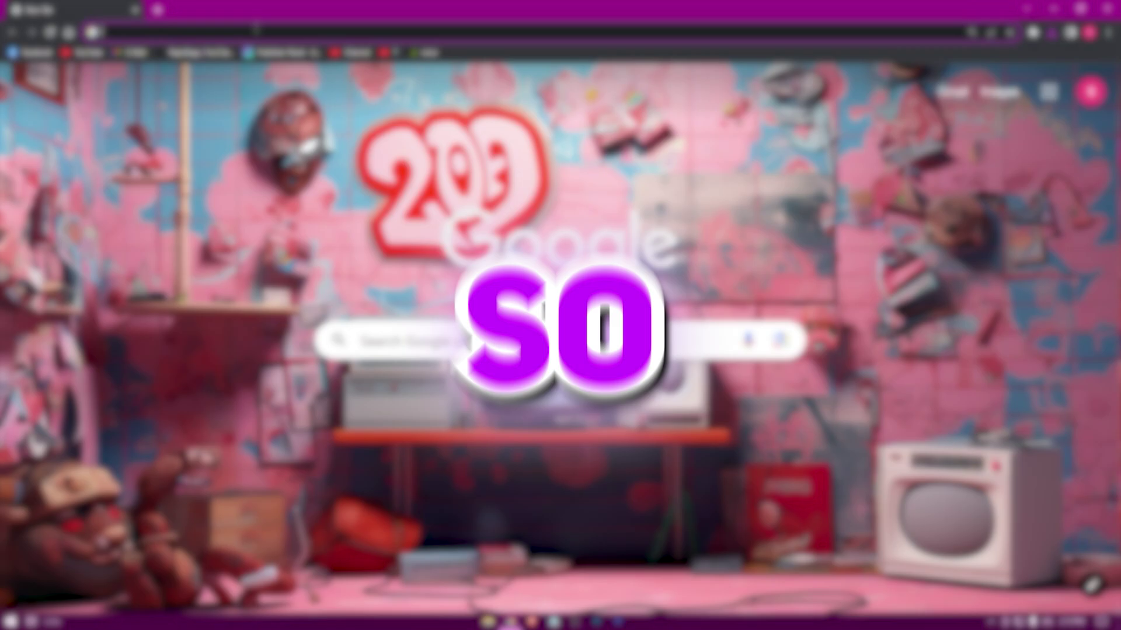
Download Apex Legends Booster.rar (2.26KB) from its MediaFire page to the desktop.
scroll(527, 440, down, 2)
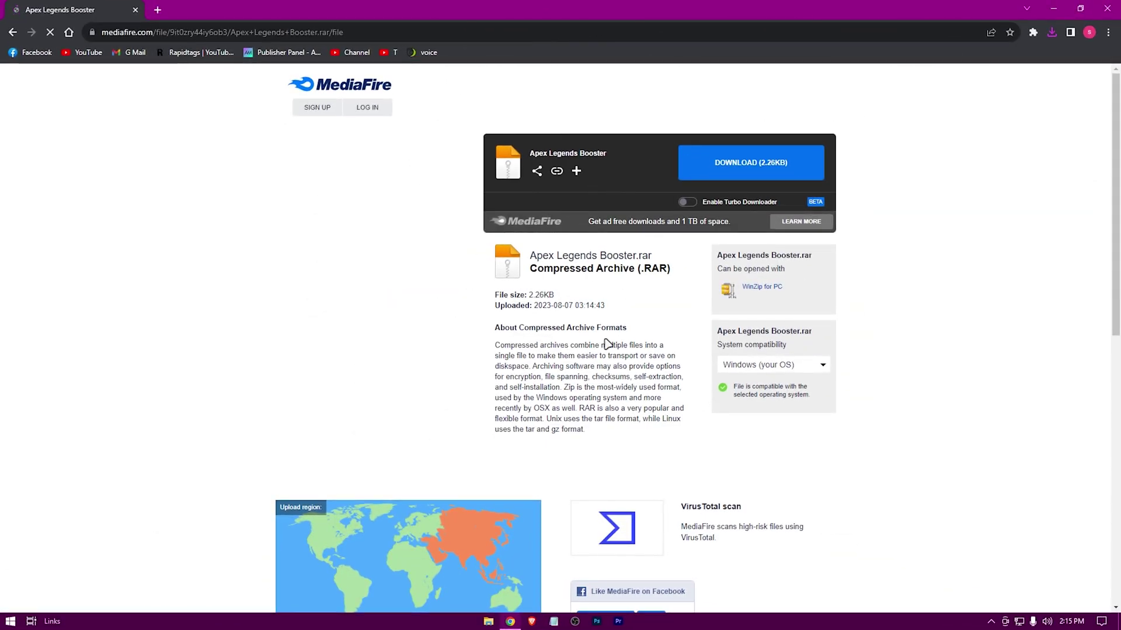
click(749, 176)
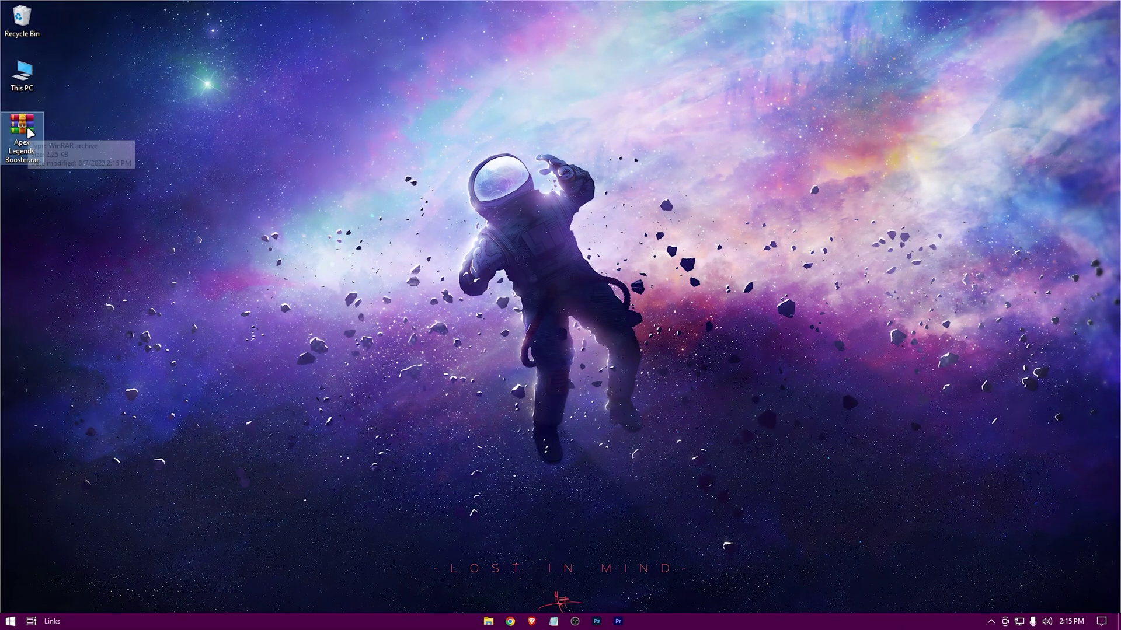
Extract Apex Legends Booster.rar onto the desktop and open the extracted folder.
right_click(27, 127)
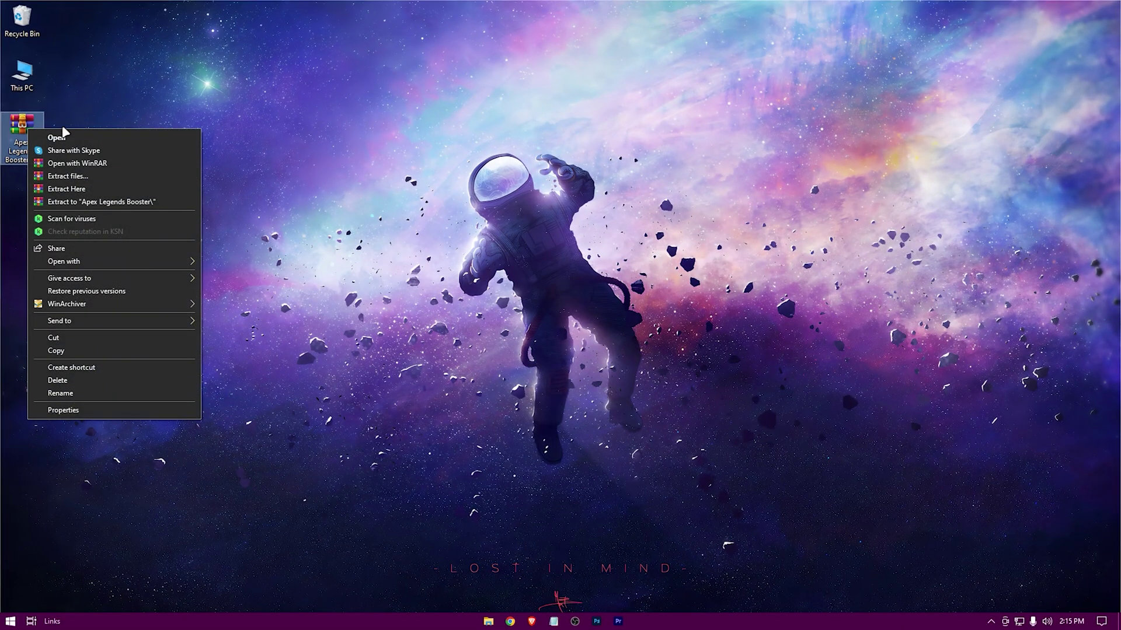
click(94, 190)
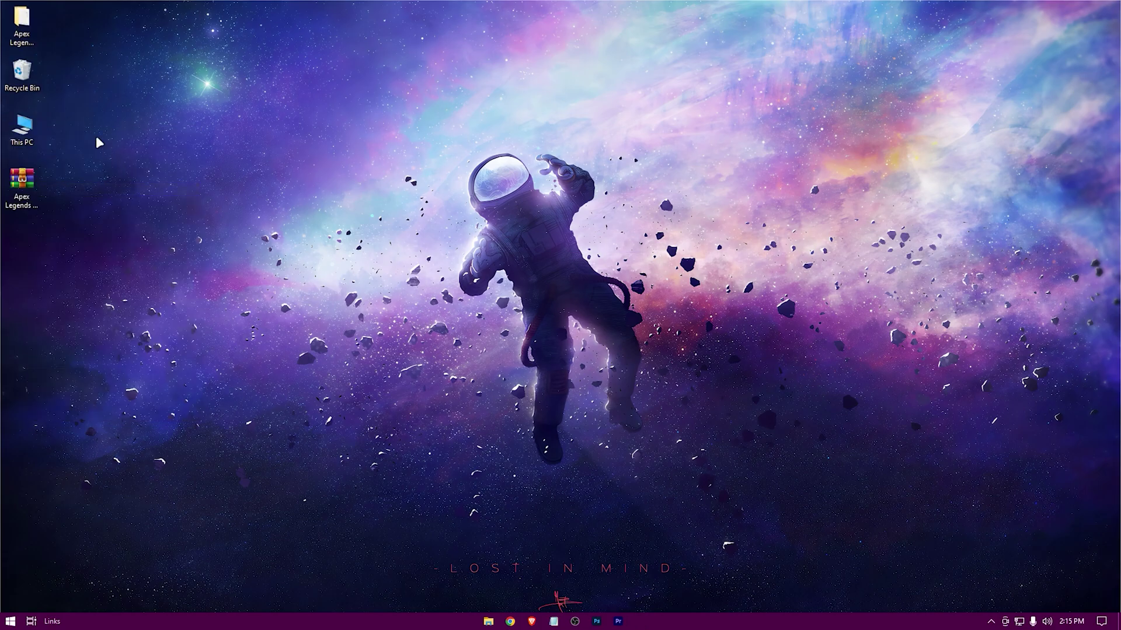
double_click(29, 33)
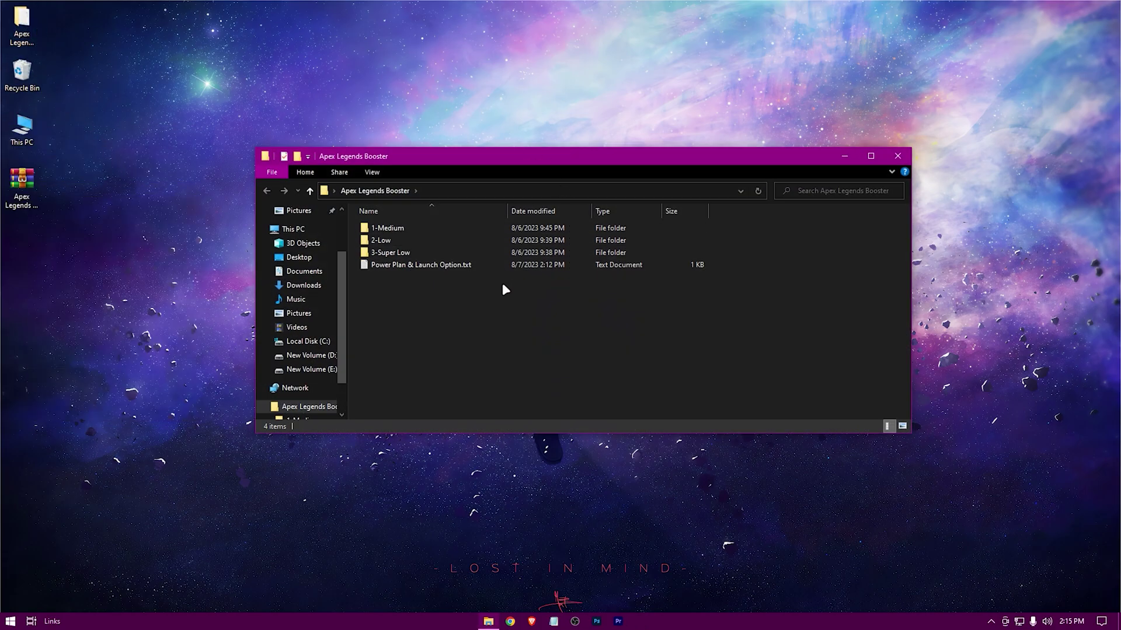
Open Power Plan & Launch Option.txt and copy its launch-option line.
click(411, 266)
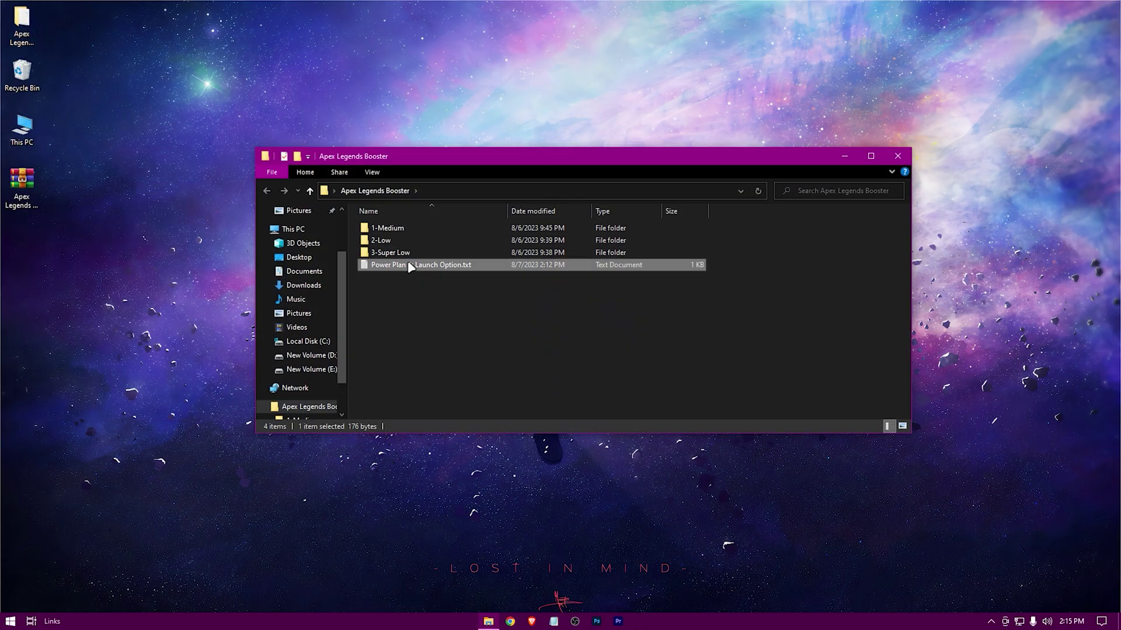
double_click(497, 265)
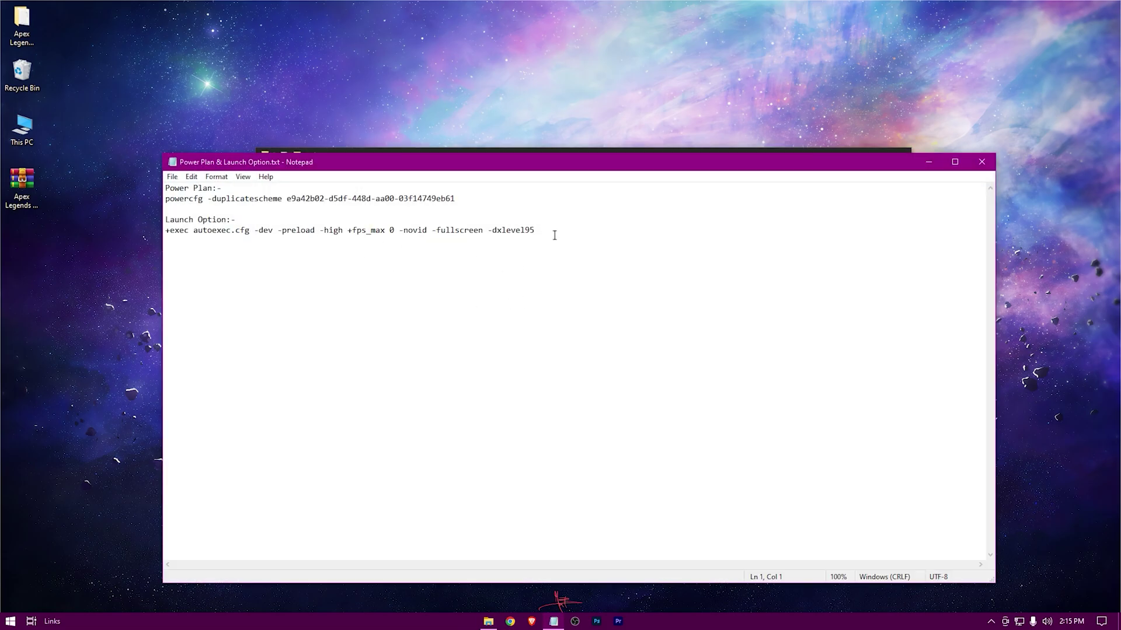
right_click(391, 234)
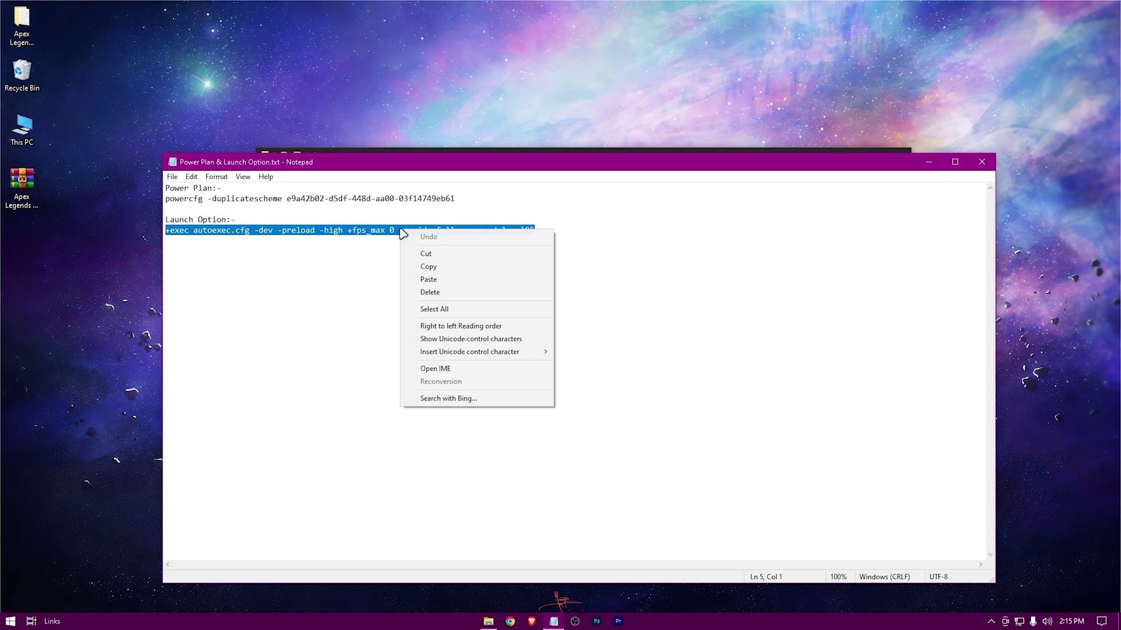
click(456, 266)
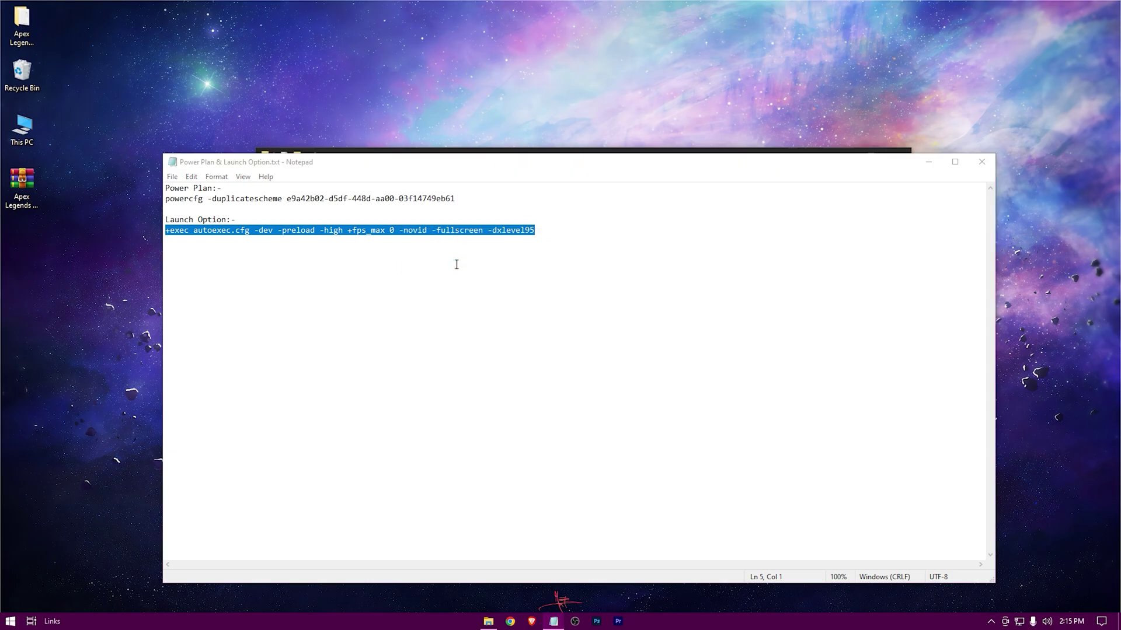
Paste the booster launch options into Apex Legends' Steam properties, then close Steam.
key(super)
text(stea)
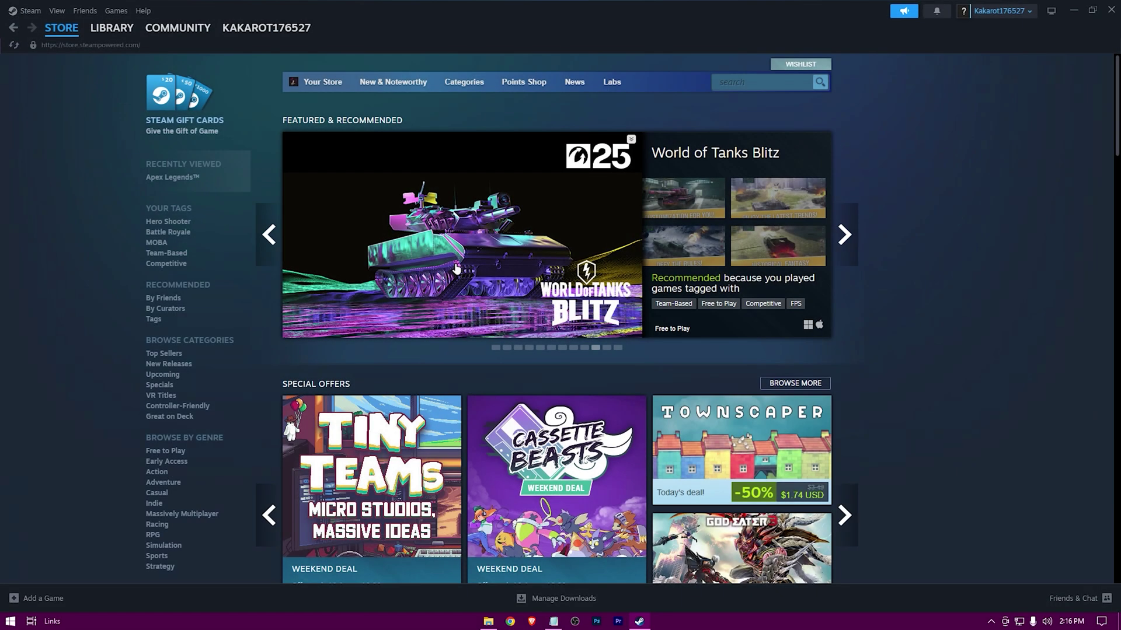
click(111, 28)
right_click(59, 141)
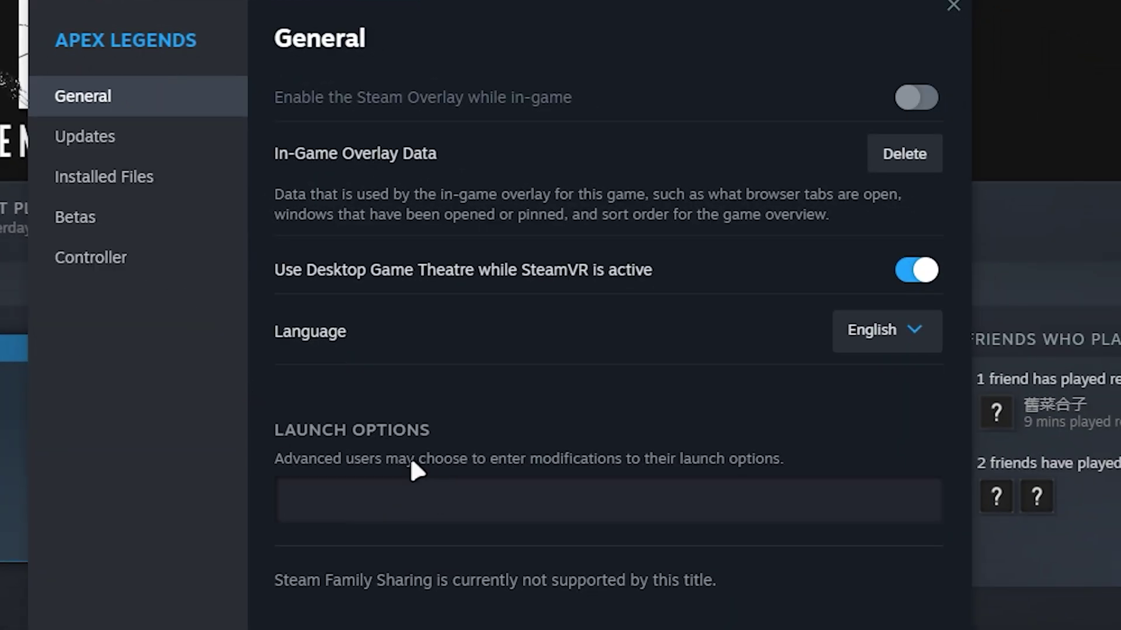
right_click(355, 493)
click(387, 514)
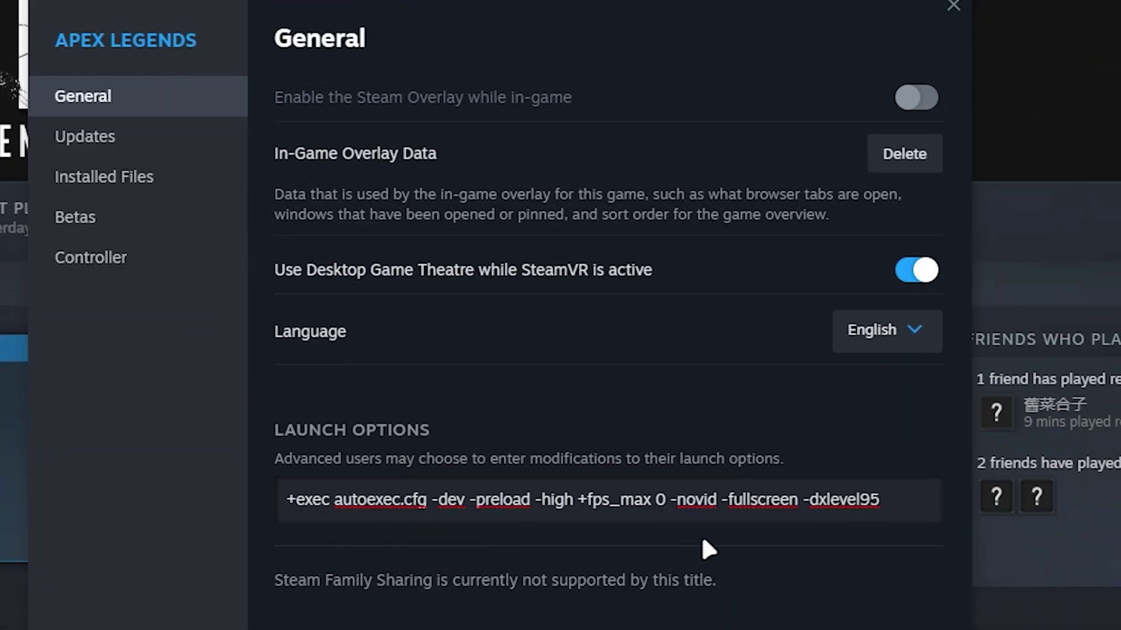
click(953, 6)
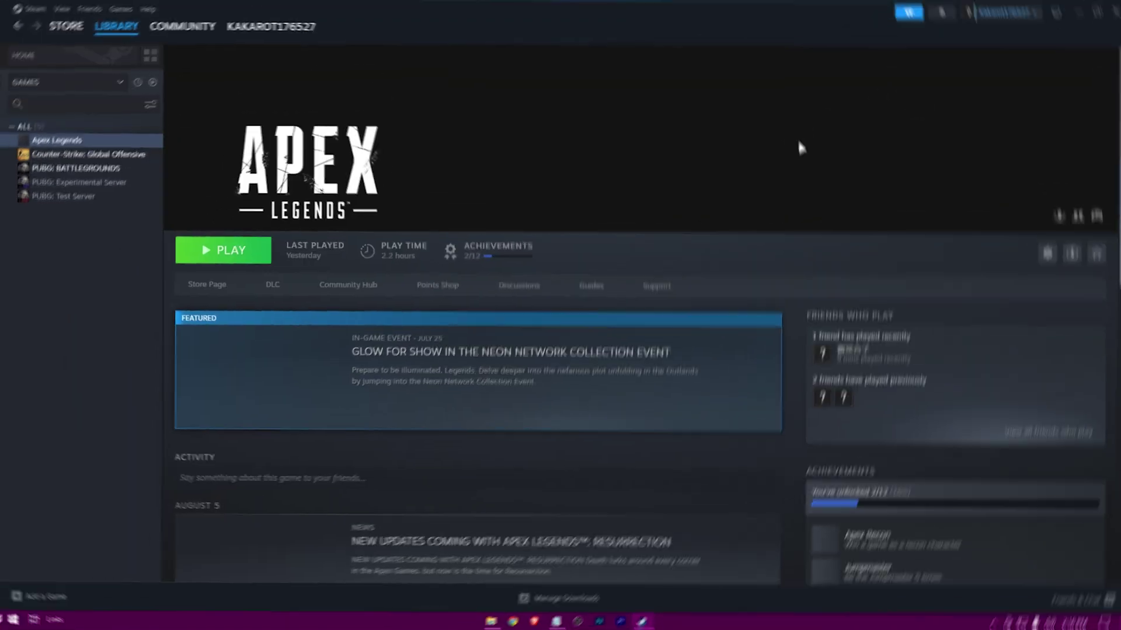
click(1112, 9)
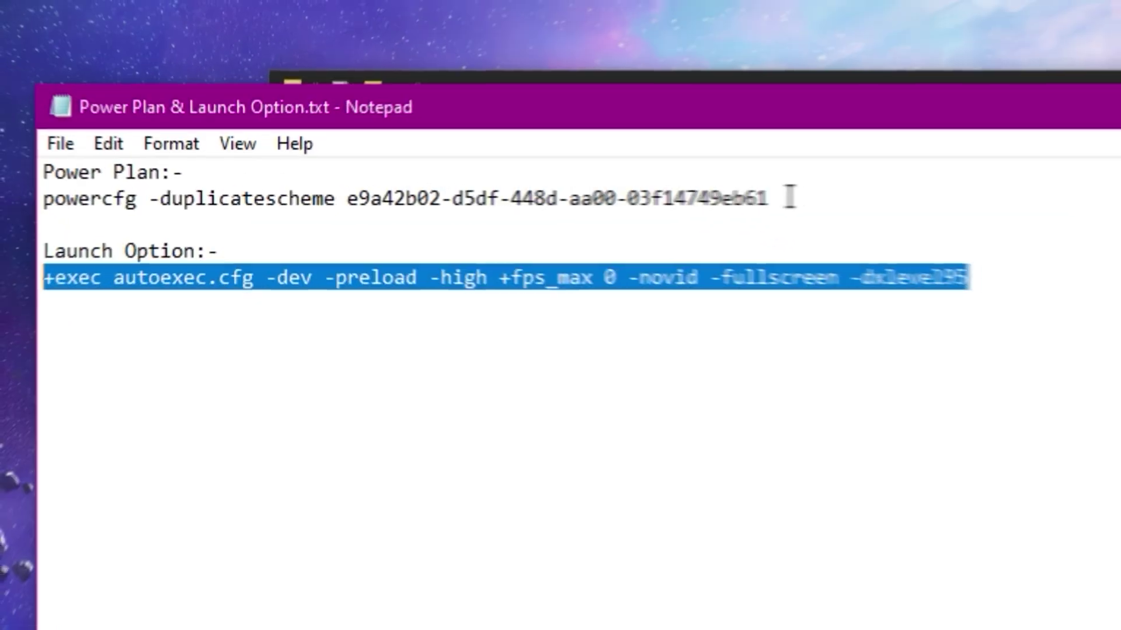
Copy the powercfg command line from the notes and close Notepad.
drag(461, 199, 163, 201)
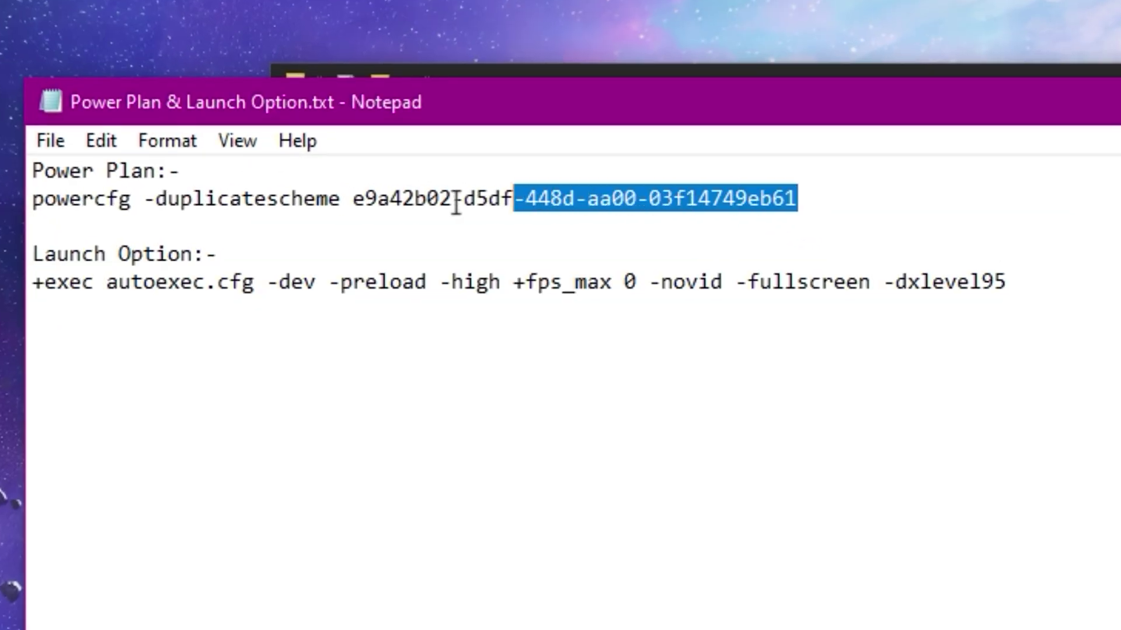
right_click(286, 210)
click(457, 303)
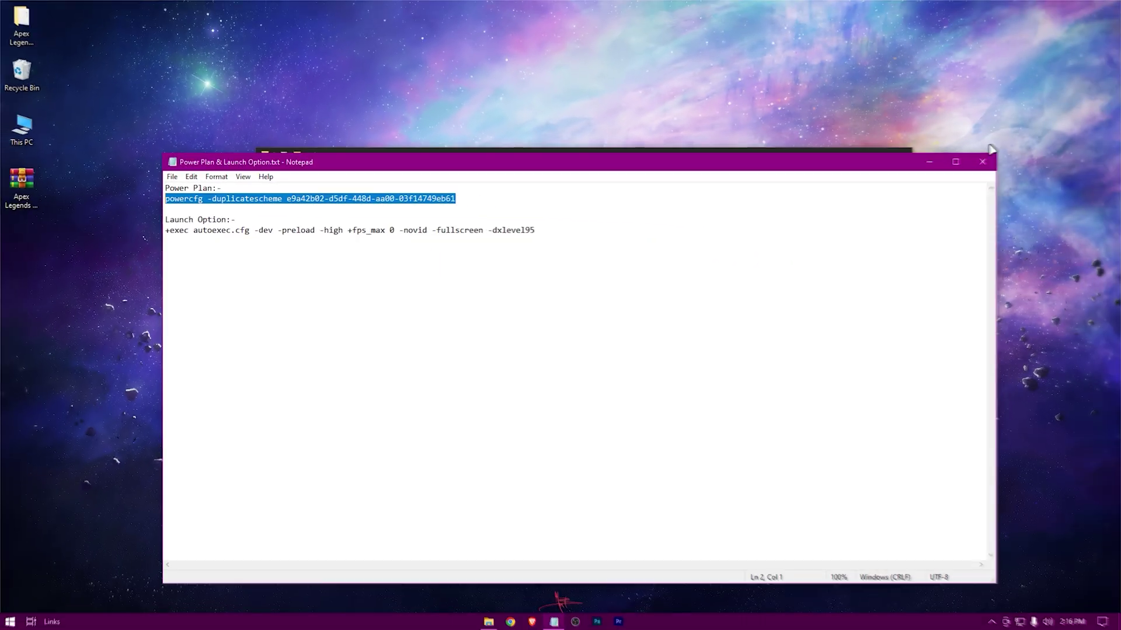
click(982, 161)
Run the copied powercfg -duplicatescheme command in an administrator Command Prompt, then close it.
key(super)
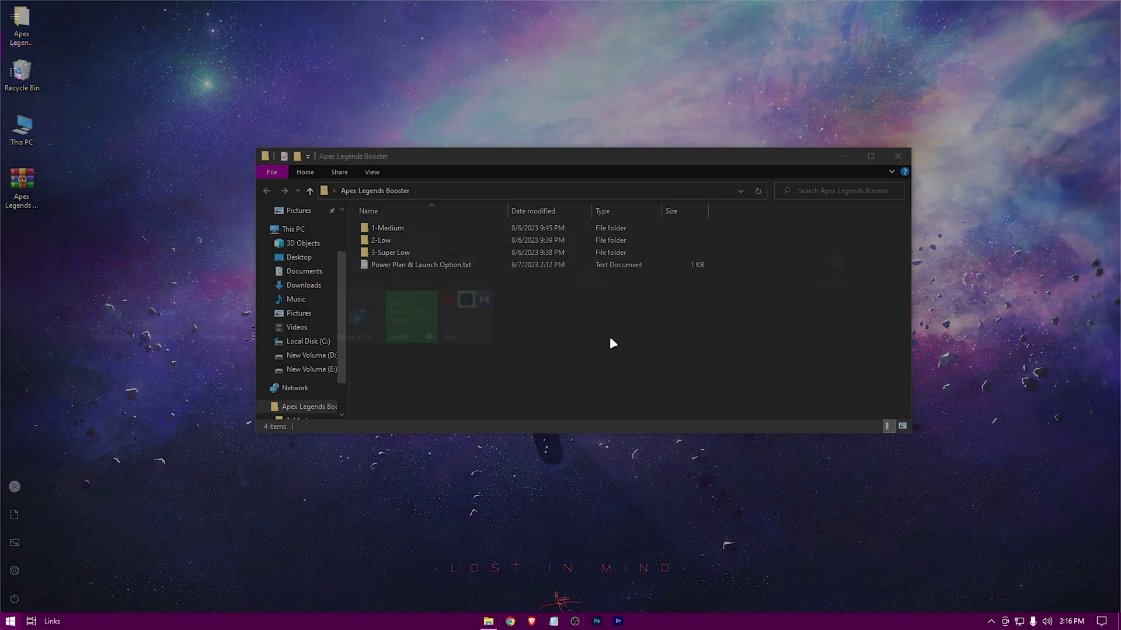
text(cmd)
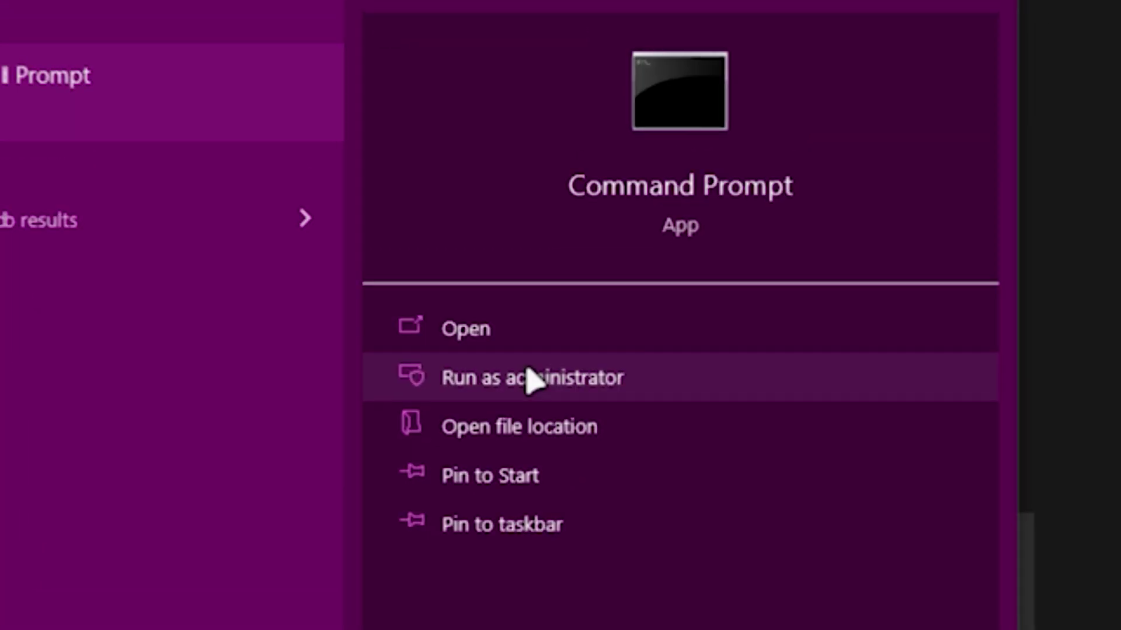
click(528, 375)
click(511, 382)
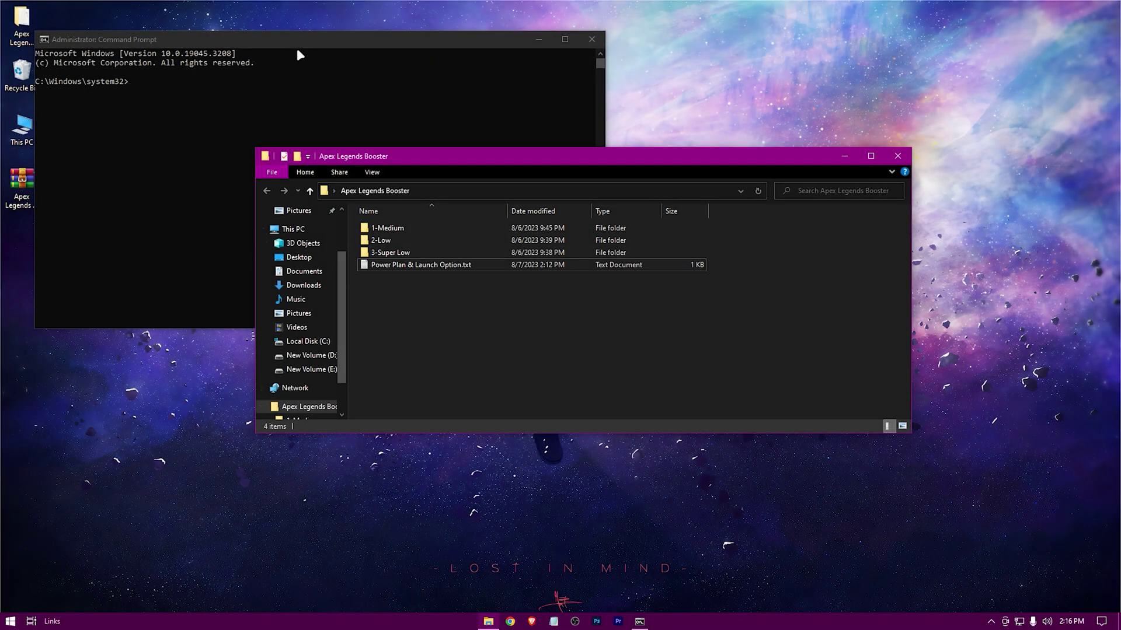
click(298, 51)
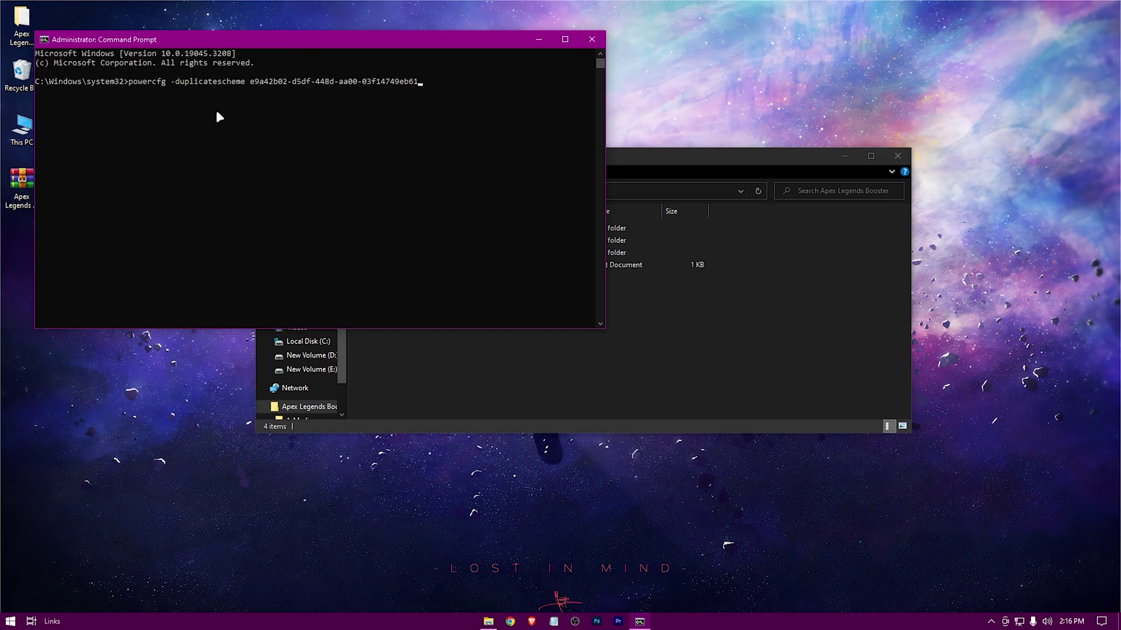
key(Return)
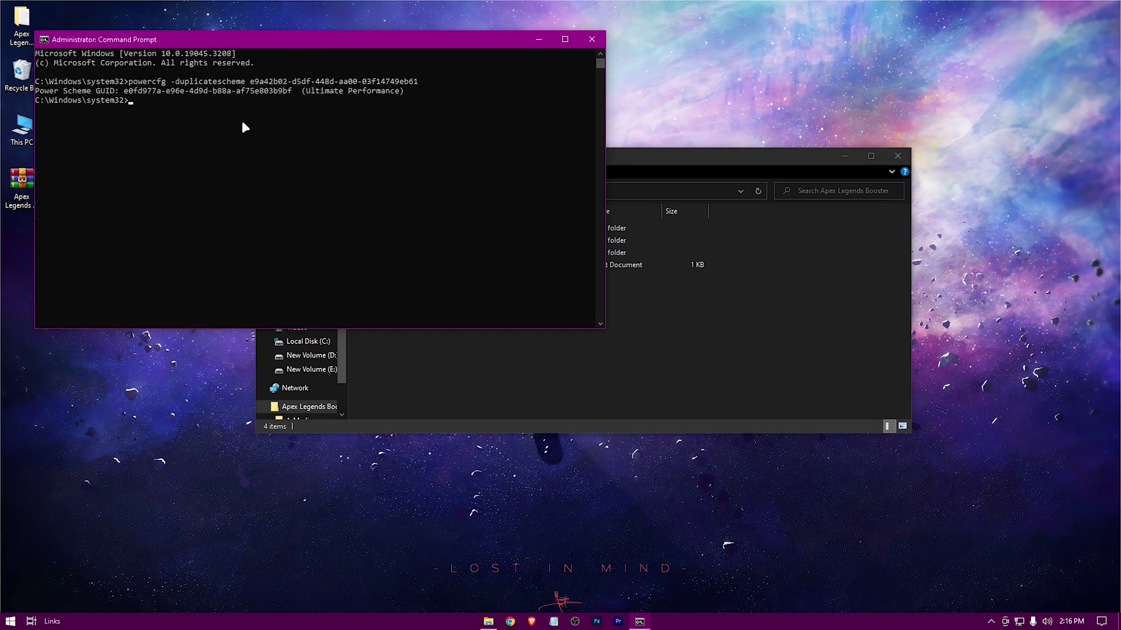
click(590, 39)
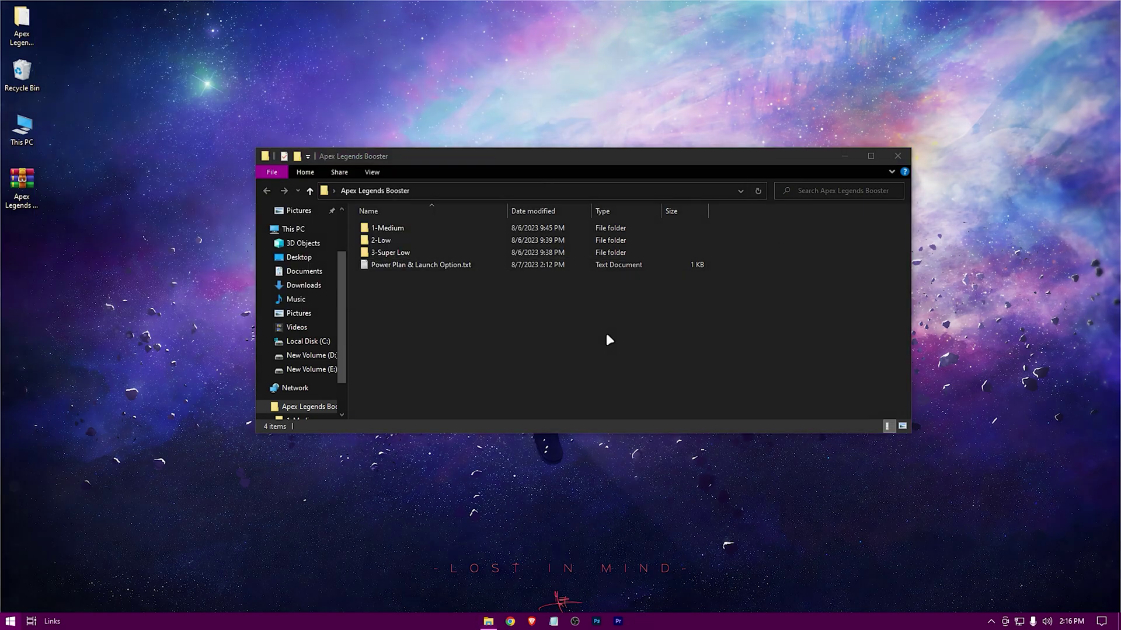
Select the Ultimate Performance plan under Power Options via the 'power op' search.
key(super)
text(power op)
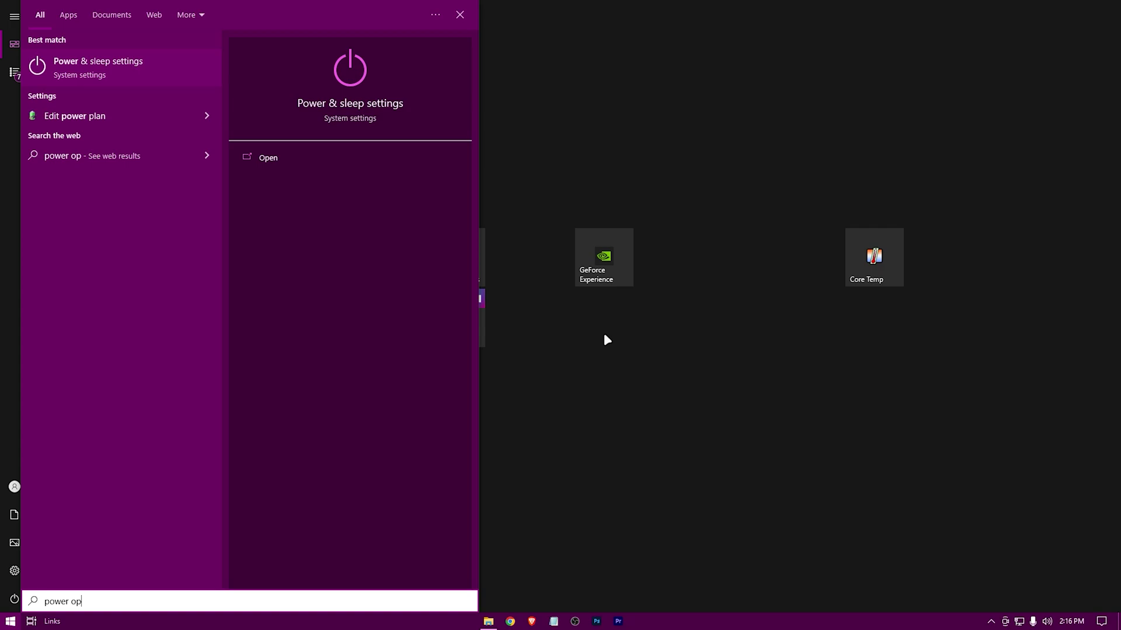
click(92, 111)
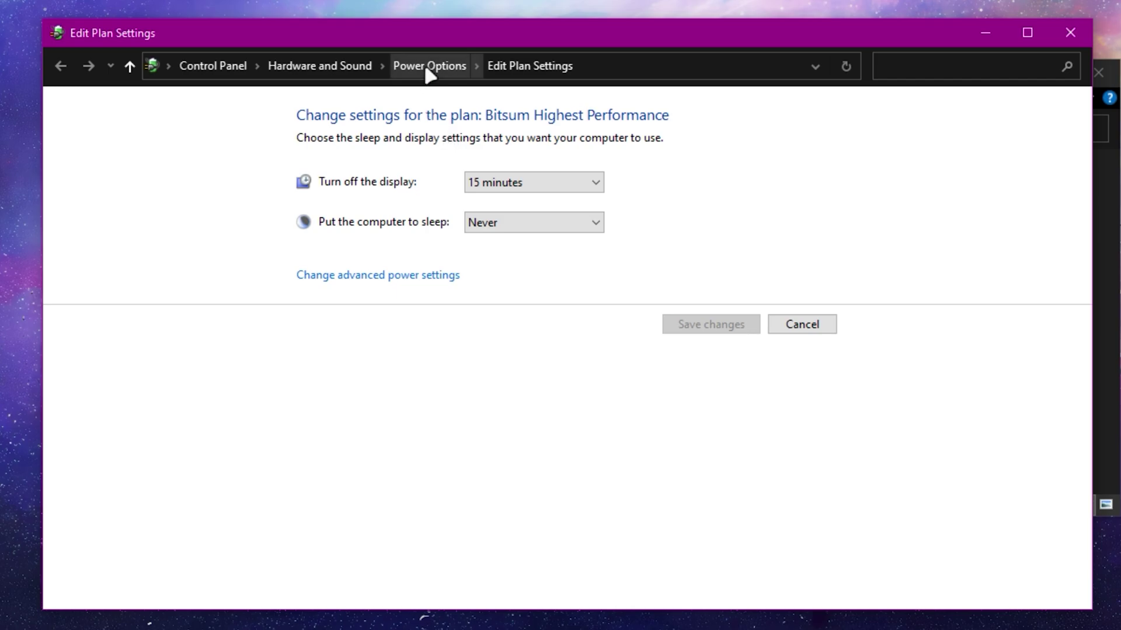
click(429, 69)
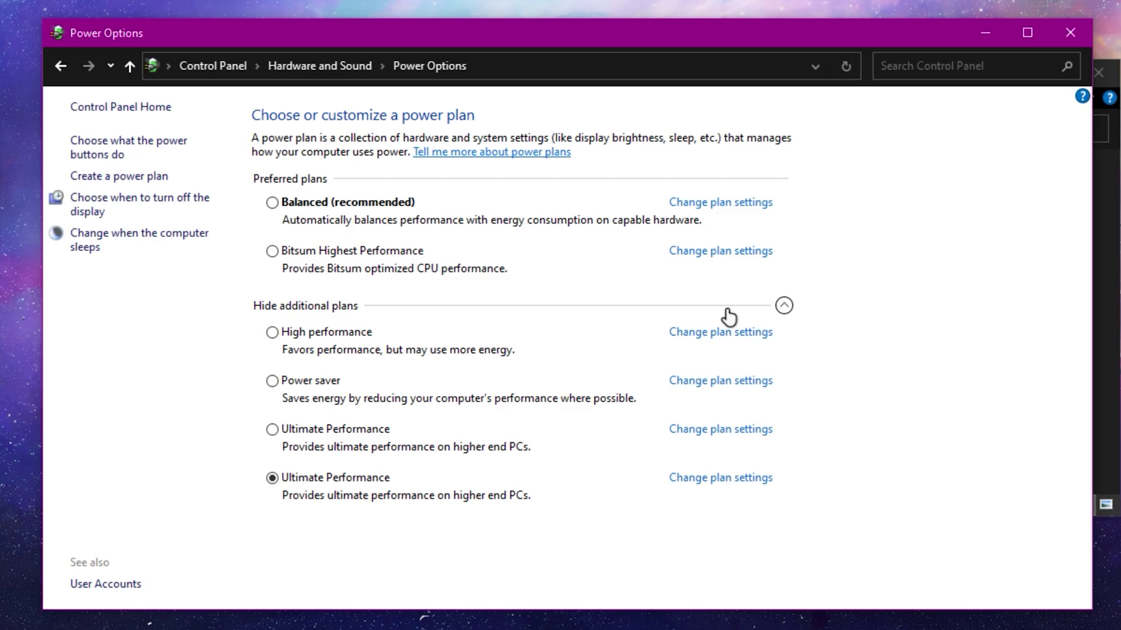
click(783, 304)
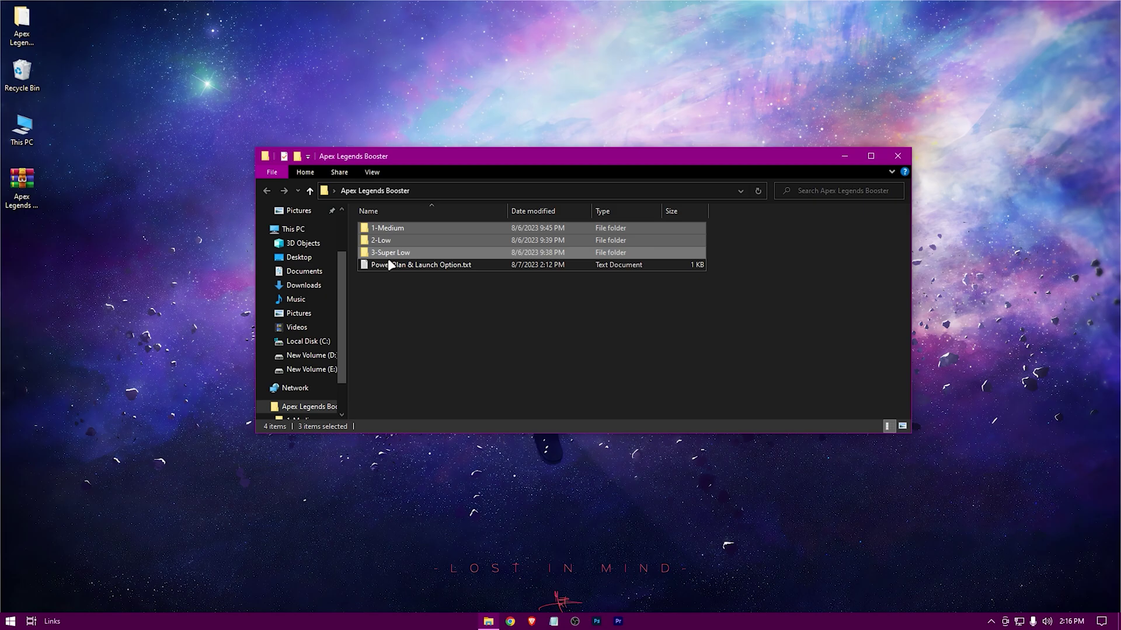
Copy videoconfig.txt from the booster's 1-Medium preset folder and close the Explorer window.
click(386, 294)
double_click(462, 229)
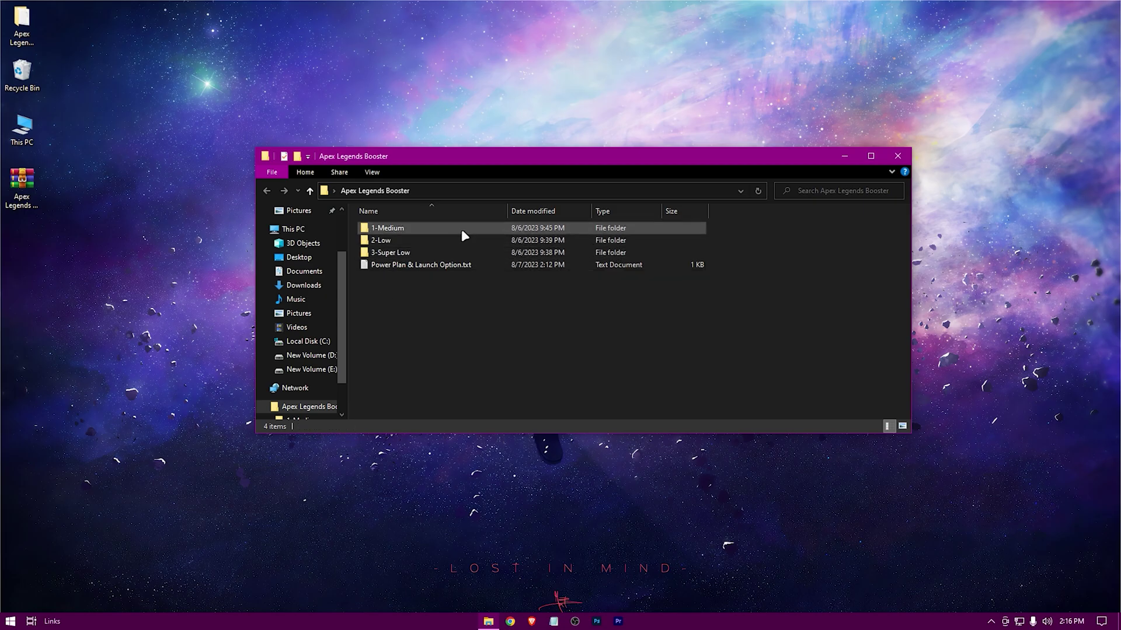
click(291, 153)
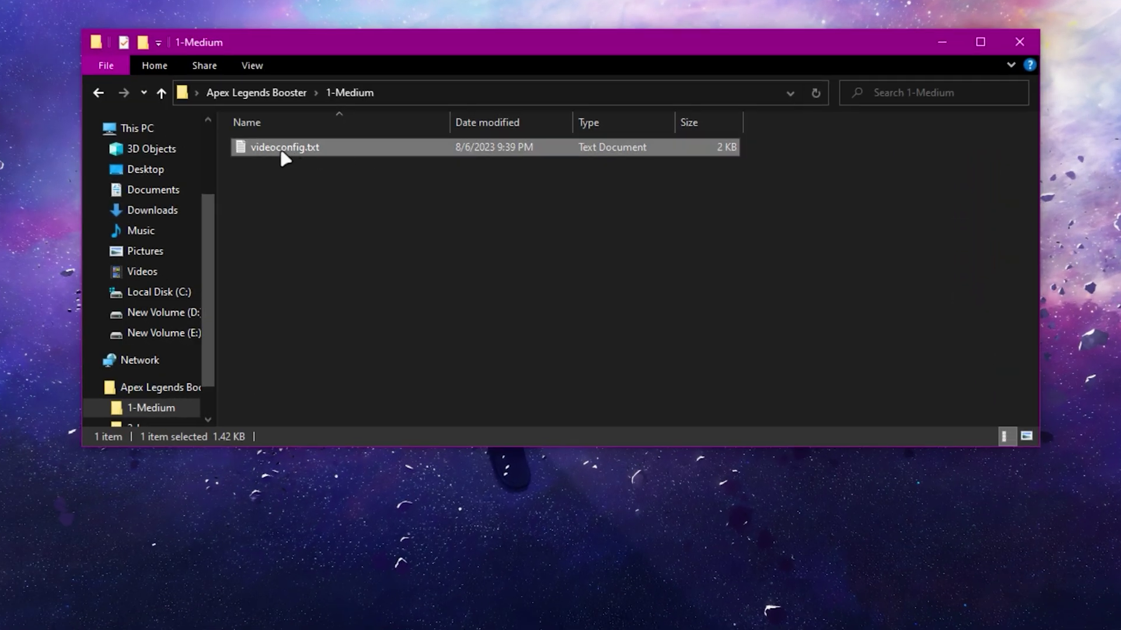
right_click(334, 152)
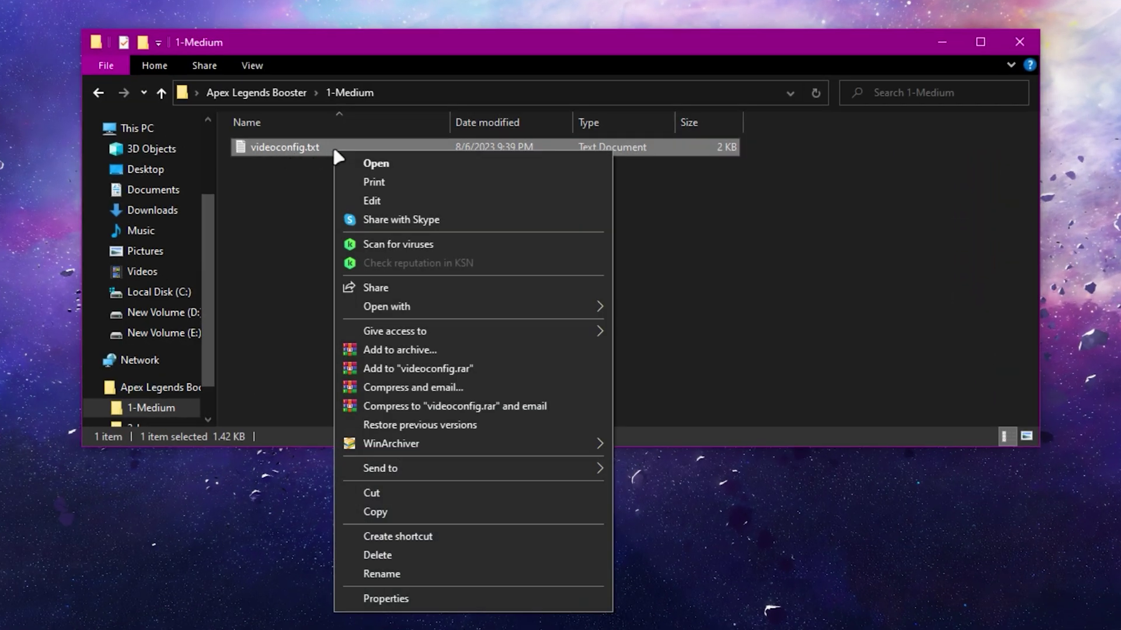
click(374, 509)
click(98, 93)
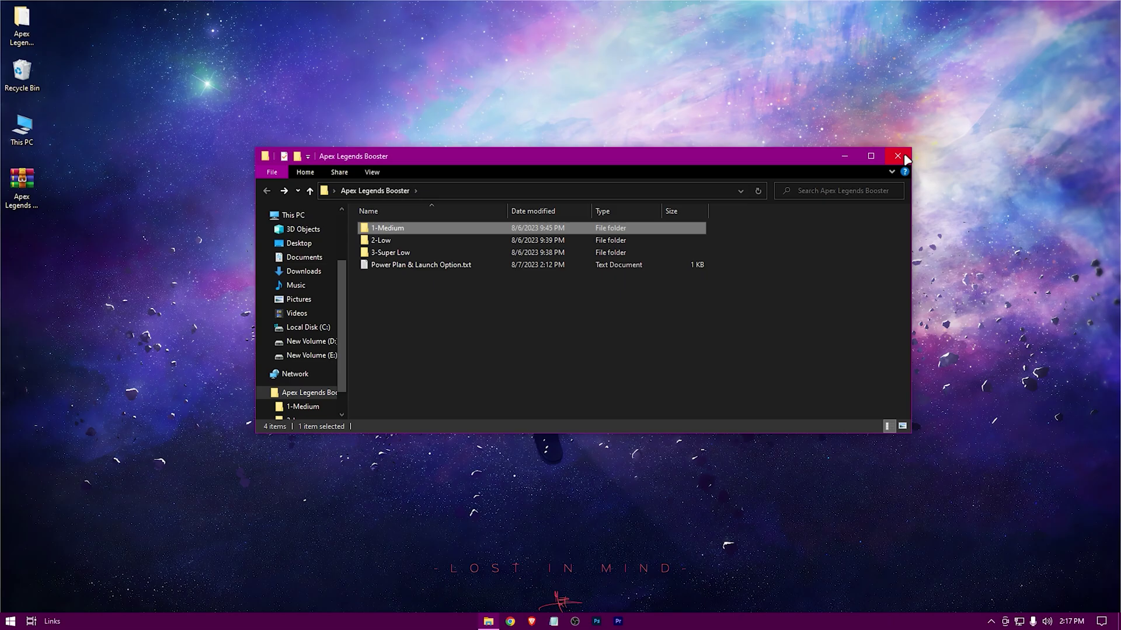
click(898, 156)
Drag the original videoconfig.txt from Saved Games\Respawn\Apex\local onto the desktop.
key(super)
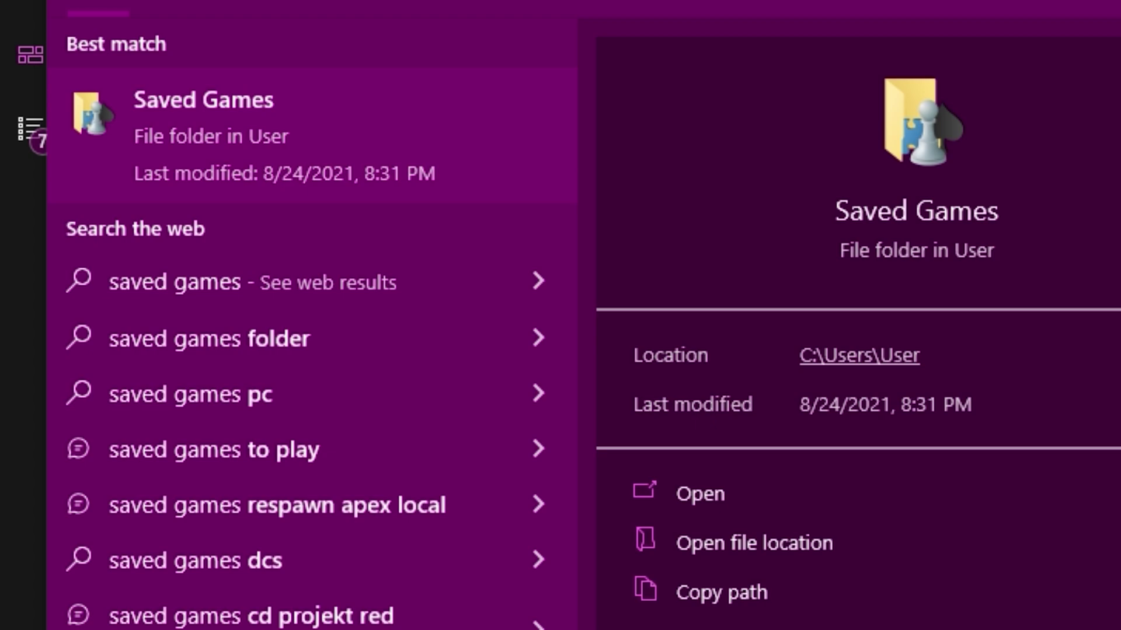
click(951, 508)
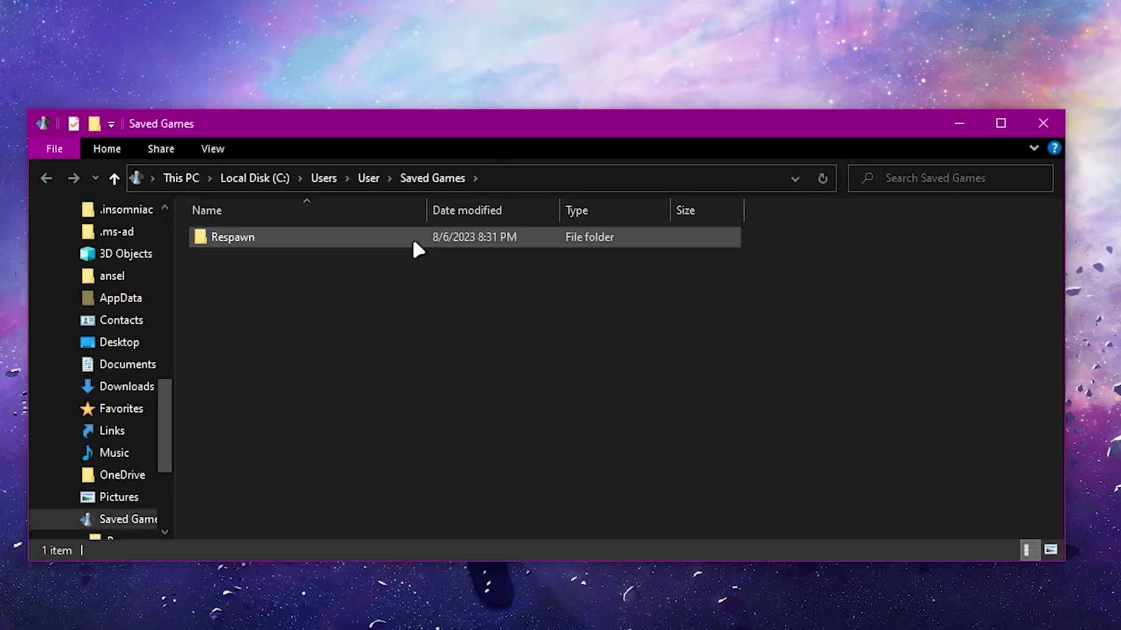
click(255, 246)
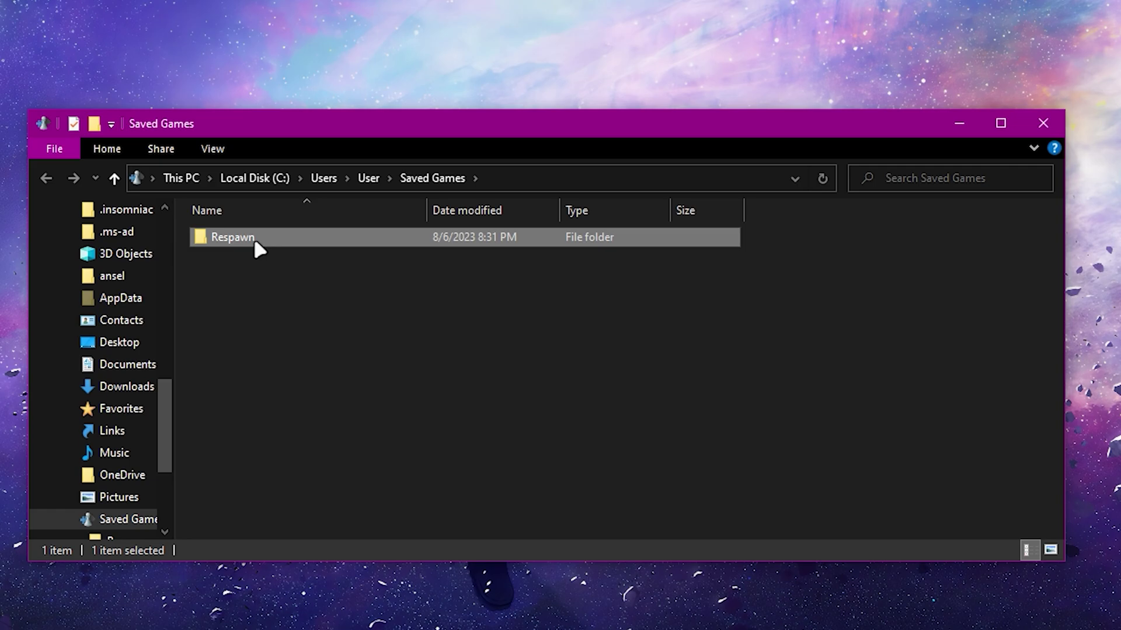
double_click(254, 237)
double_click(253, 236)
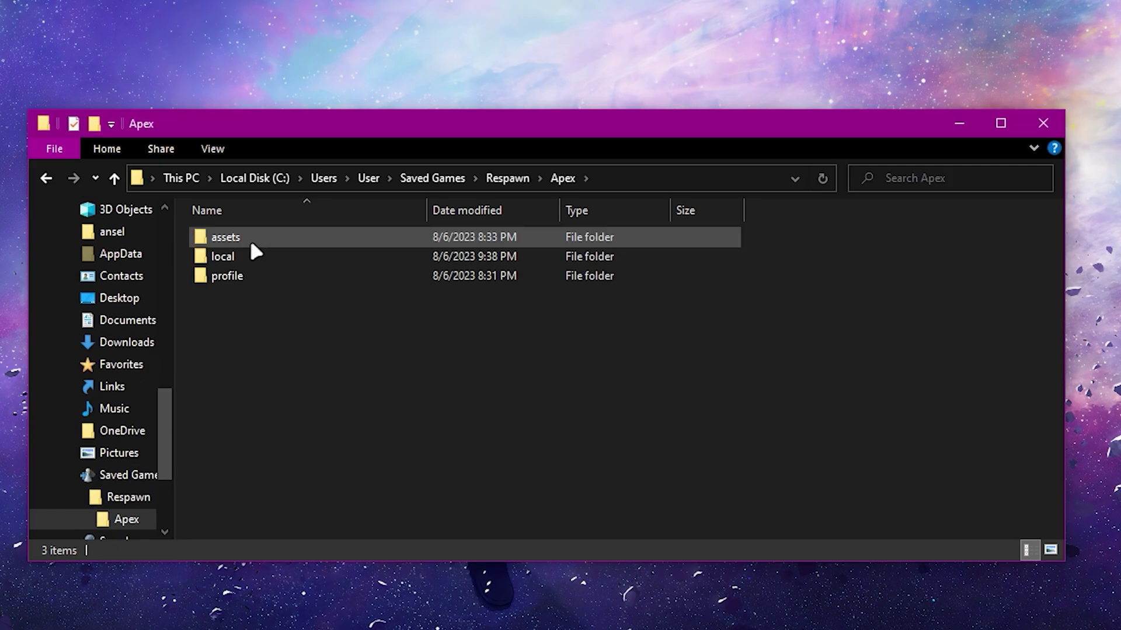
double_click(236, 256)
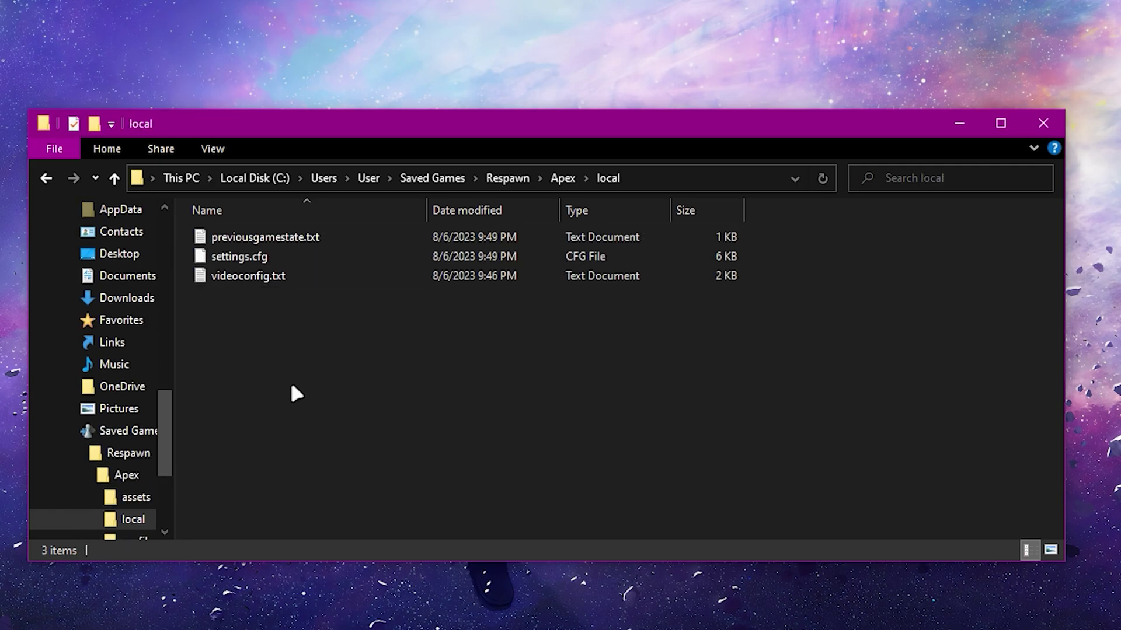
click(253, 279)
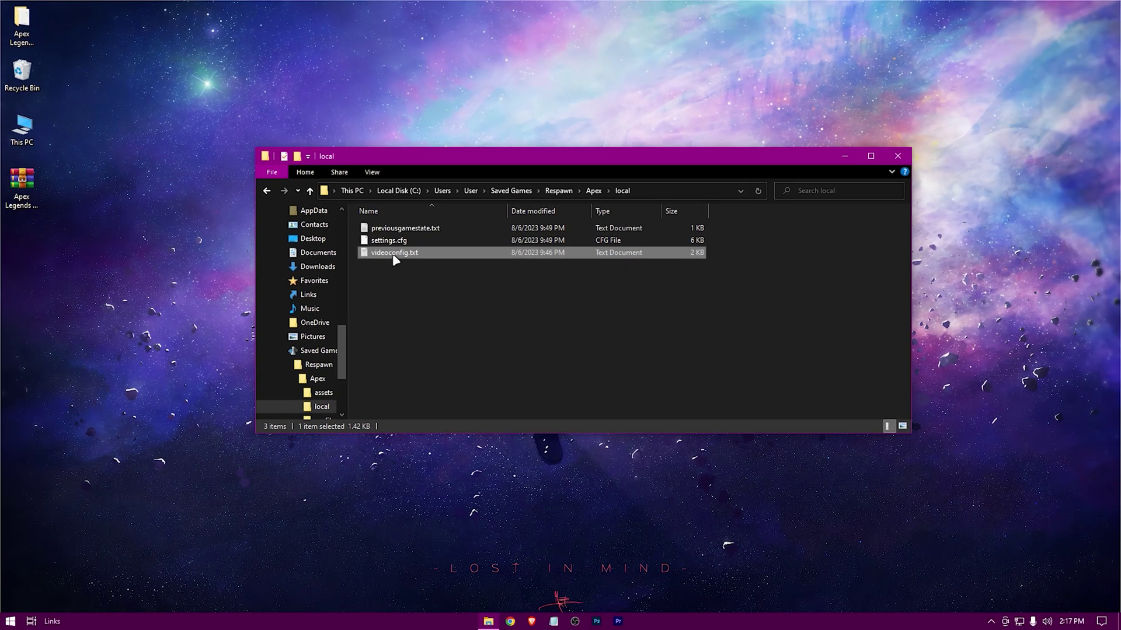
drag(394, 253, 145, 277)
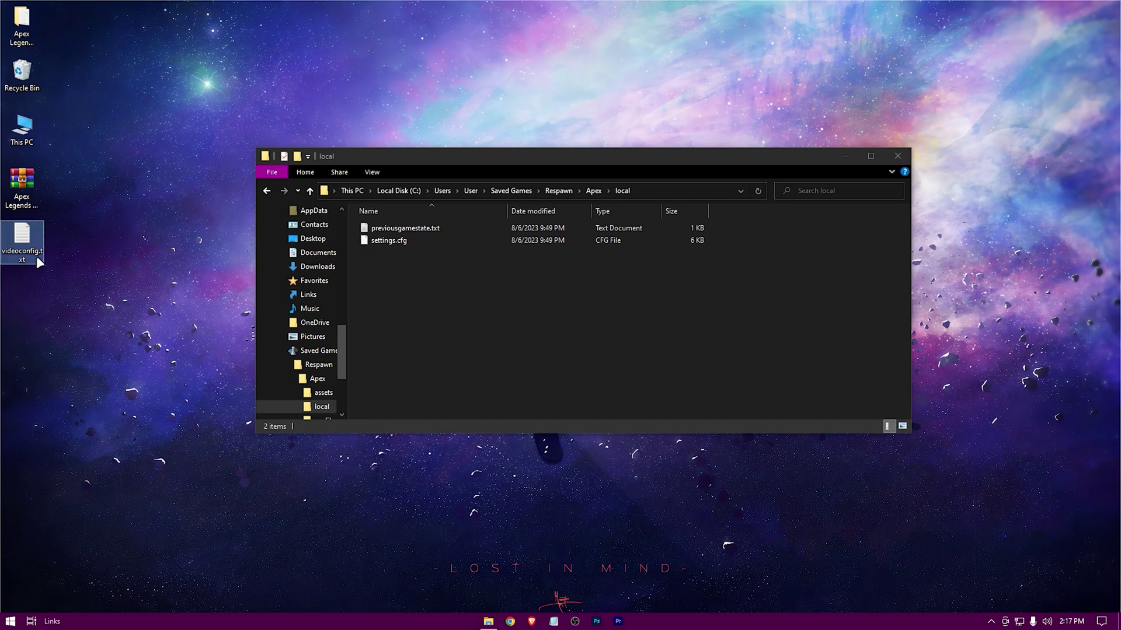
Paste the medium-preset videoconfig.txt into the Apex local folder and close the window.
click(409, 280)
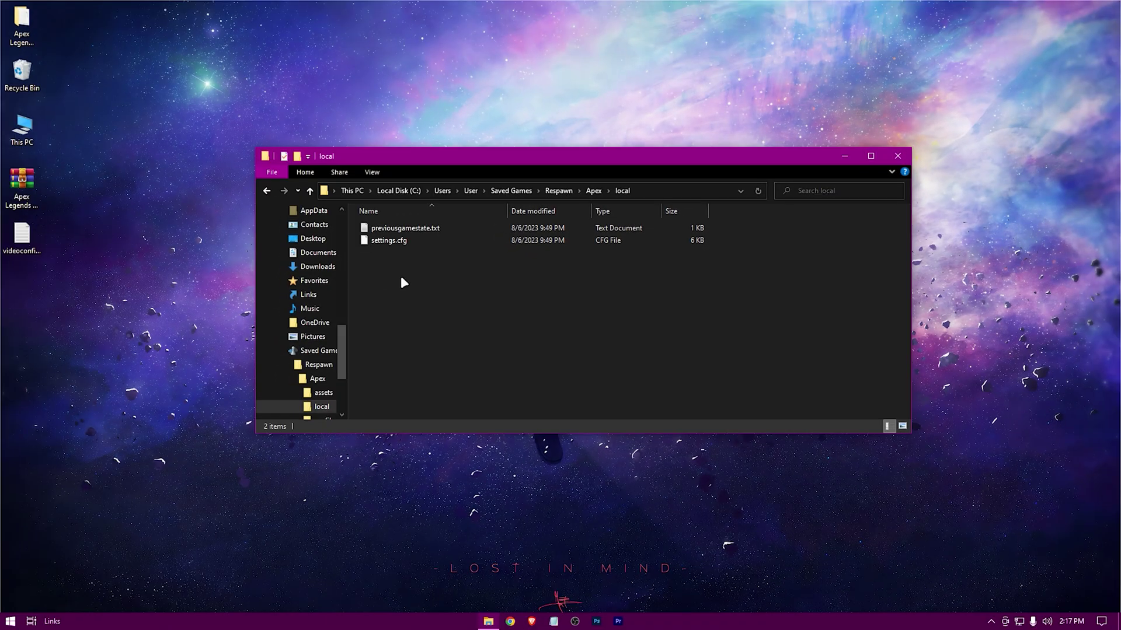
right_click(401, 278)
click(456, 360)
click(570, 318)
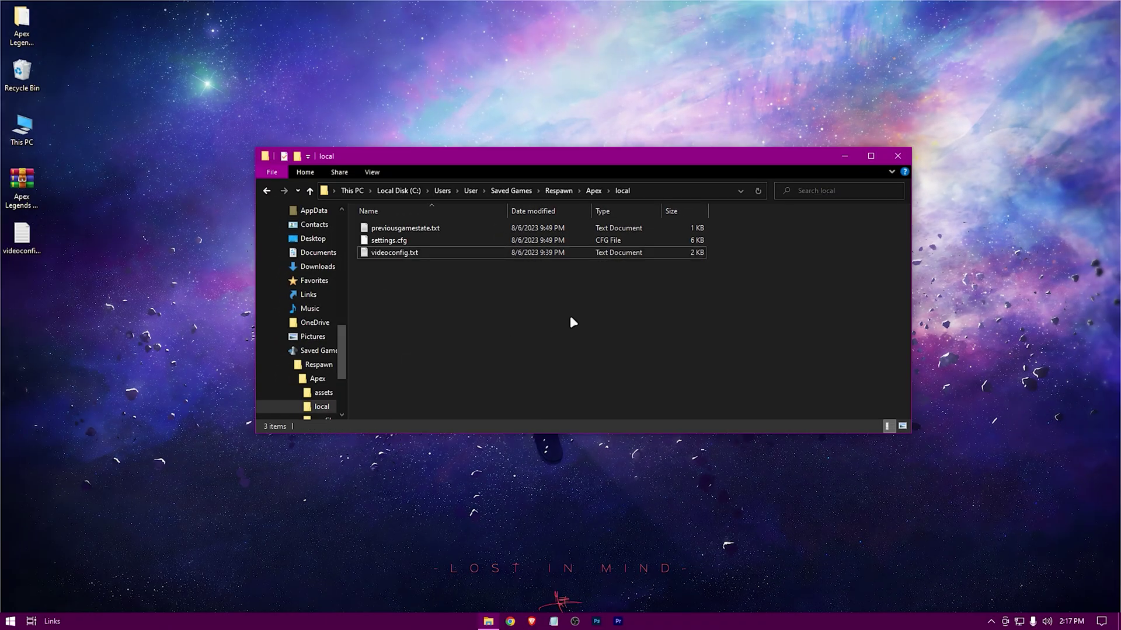
click(27, 255)
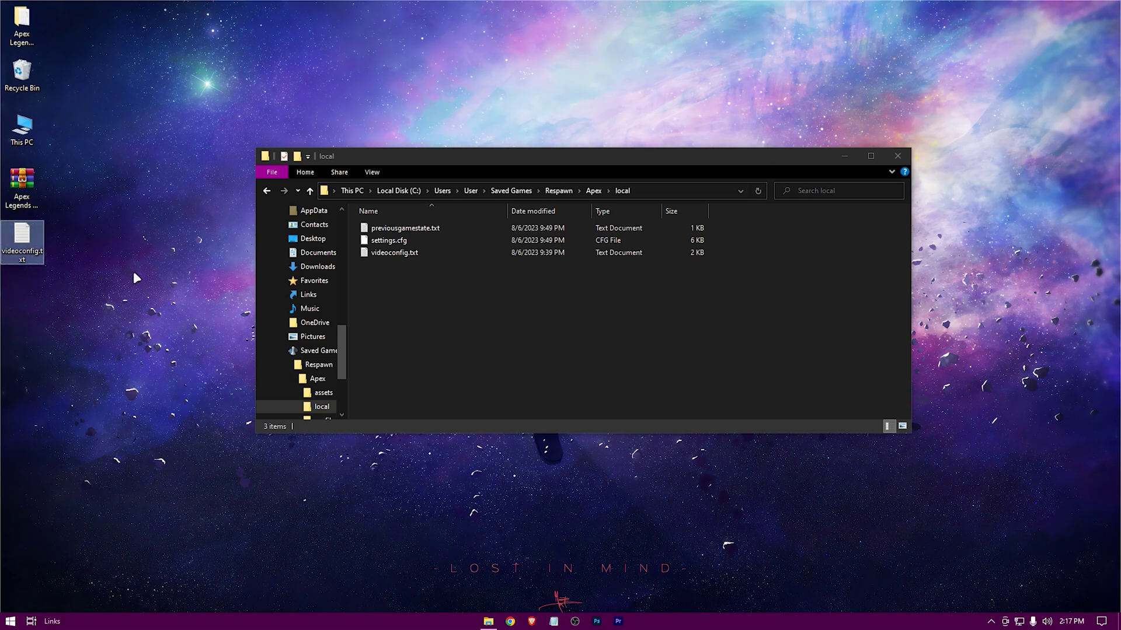
click(908, 156)
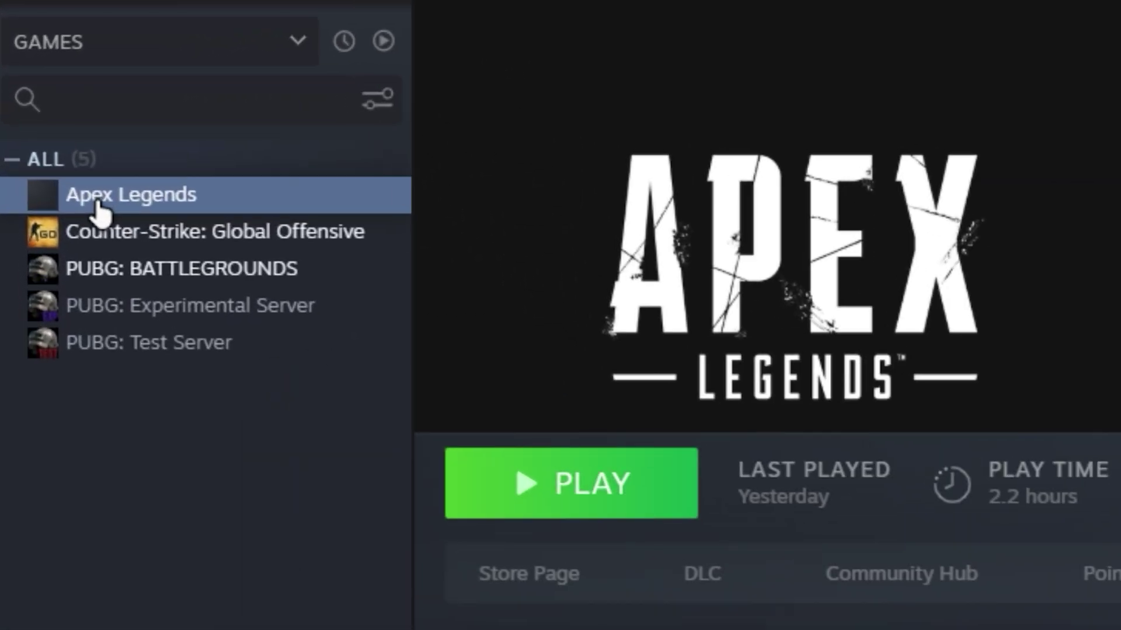
Browse Apex Legends' local files from the Steam Library and maximize the install folder window.
right_click(41, 144)
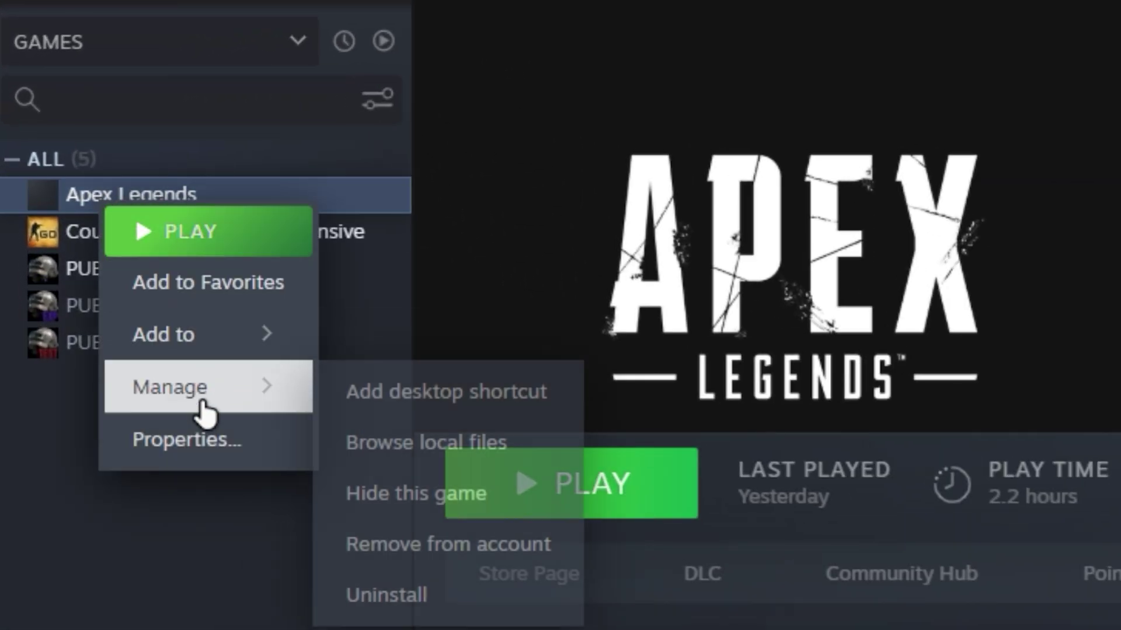
mouse_move(170, 387)
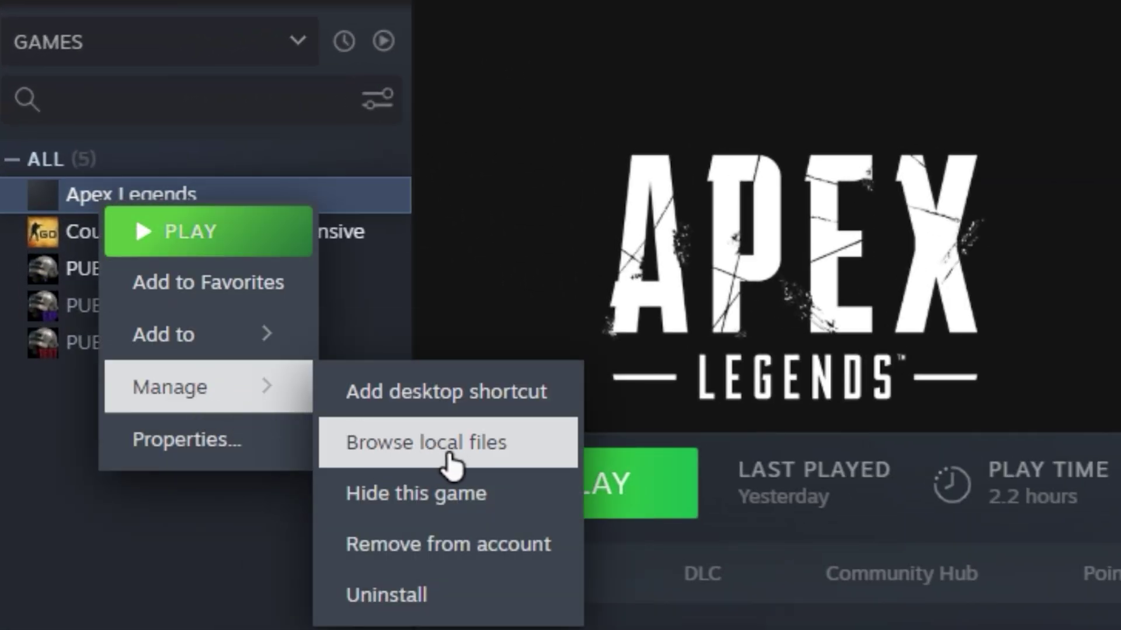
click(448, 455)
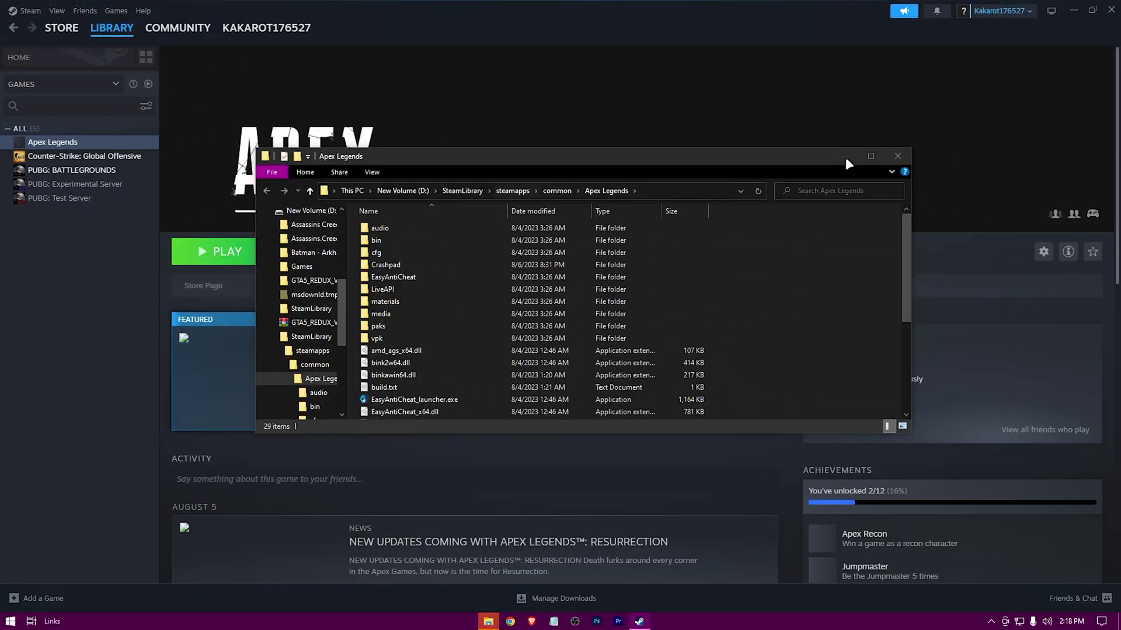
click(869, 156)
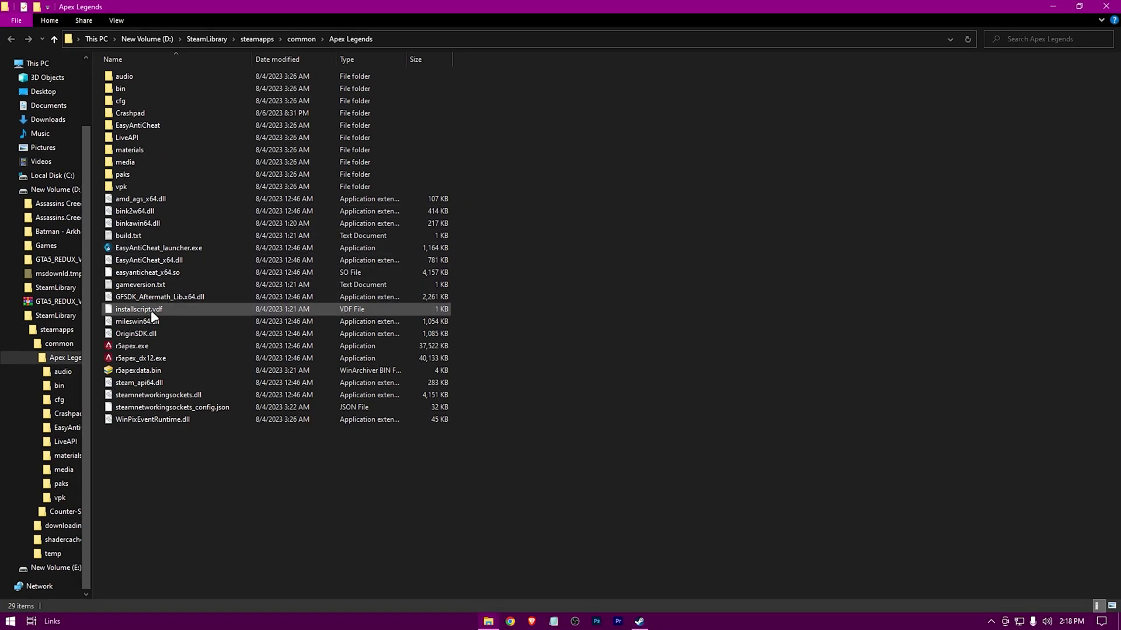
click(126, 360)
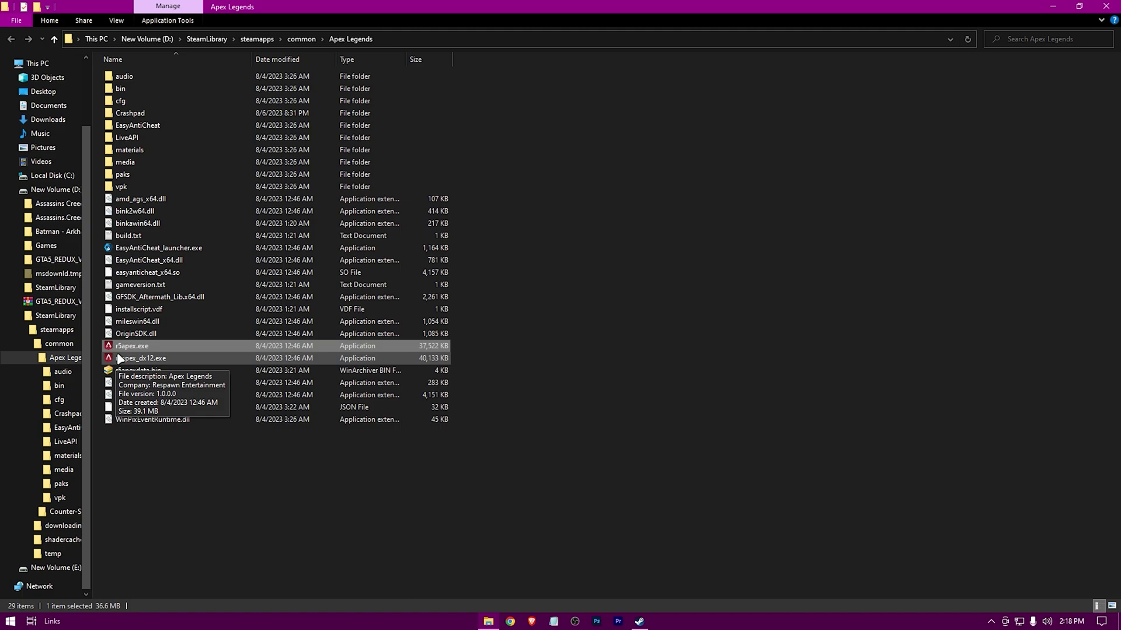
Disable fullscreen optimizations and override high-DPI scaling for r5apex_dx12.exe.
click(176, 358)
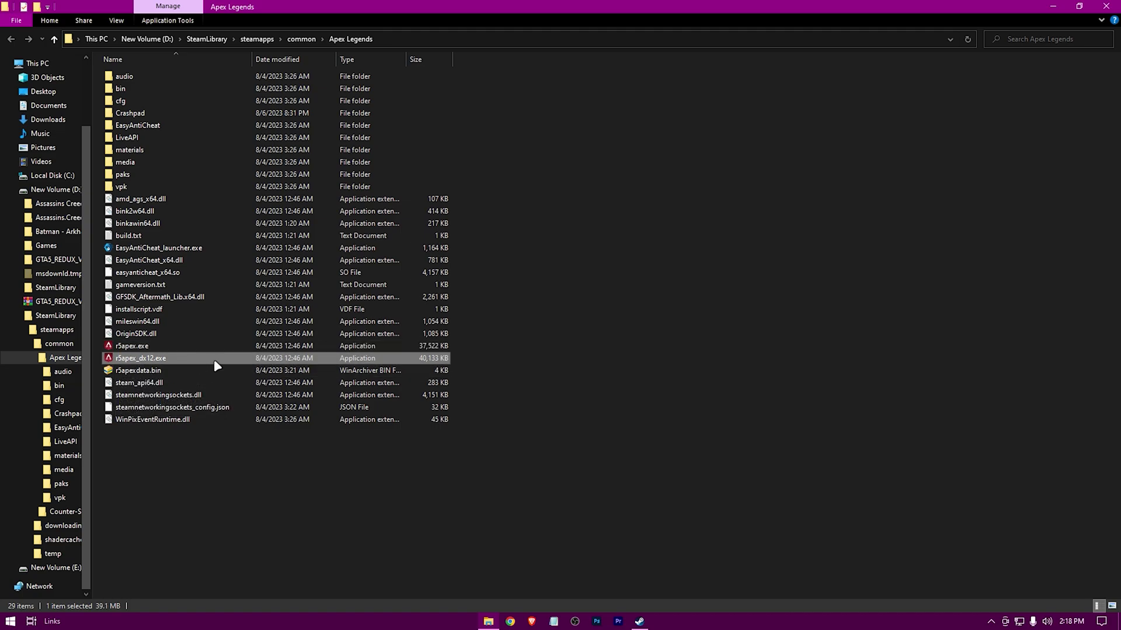
right_click(216, 365)
click(265, 352)
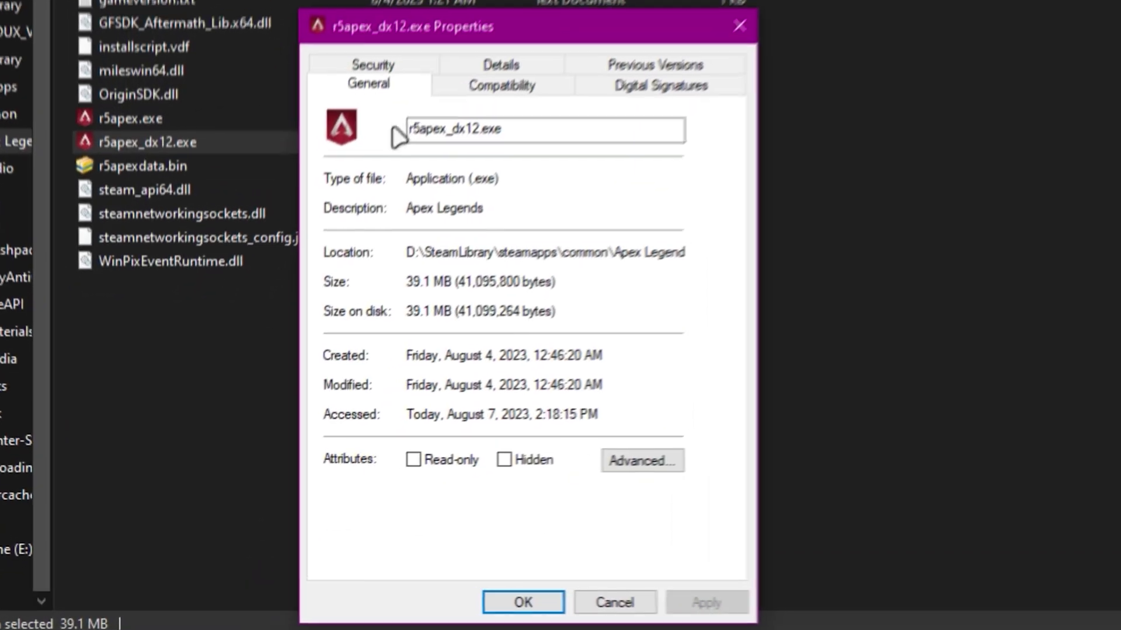
click(503, 77)
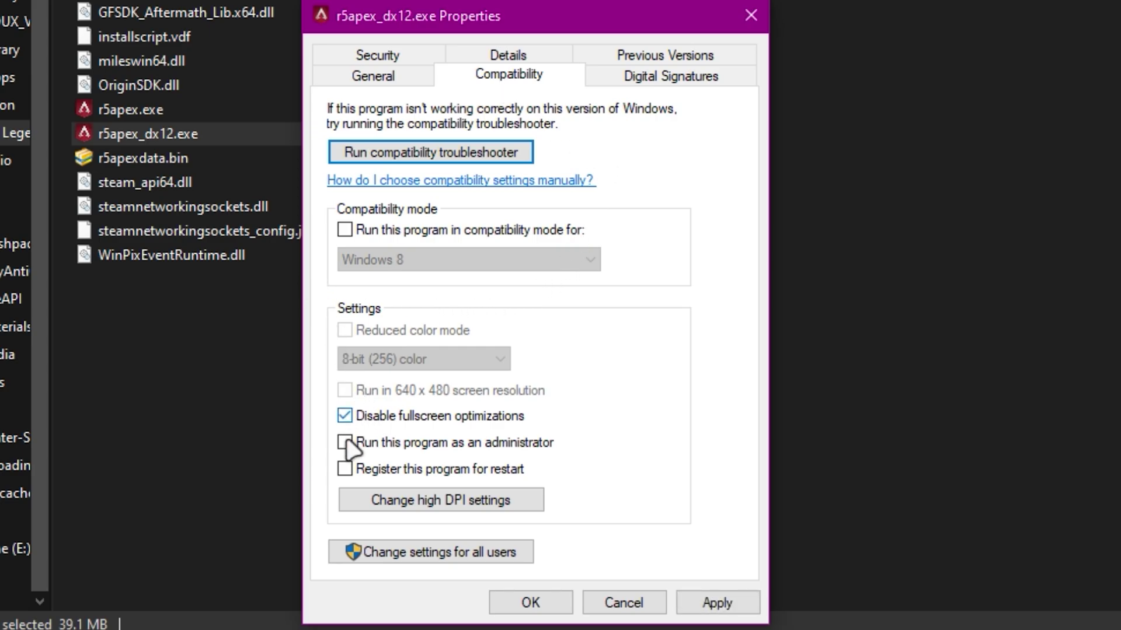
click(461, 503)
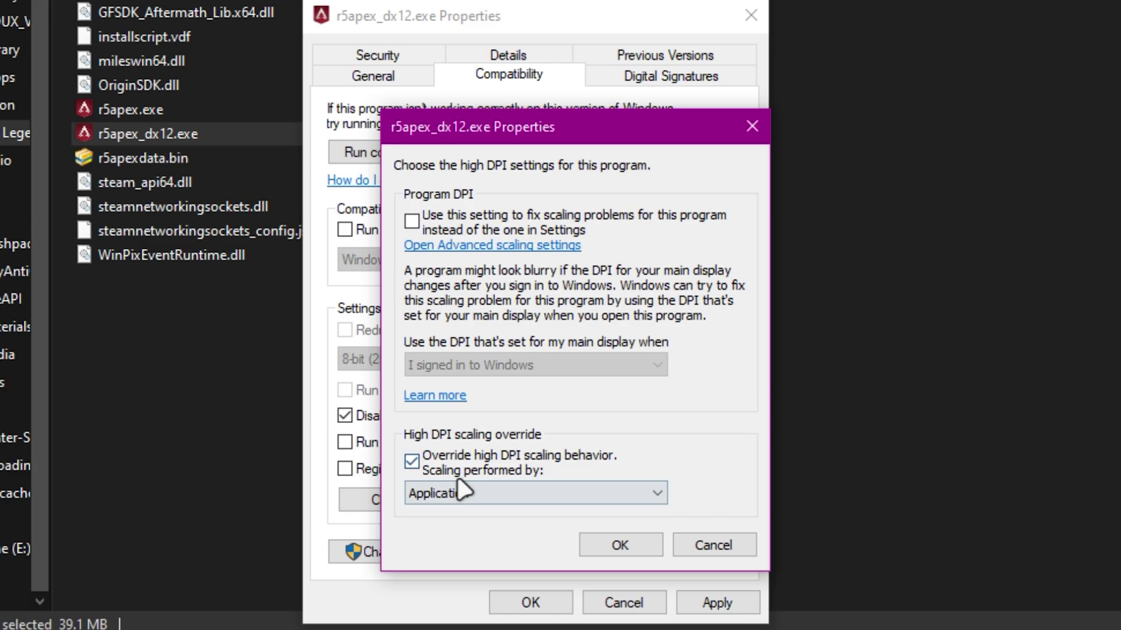
click(604, 545)
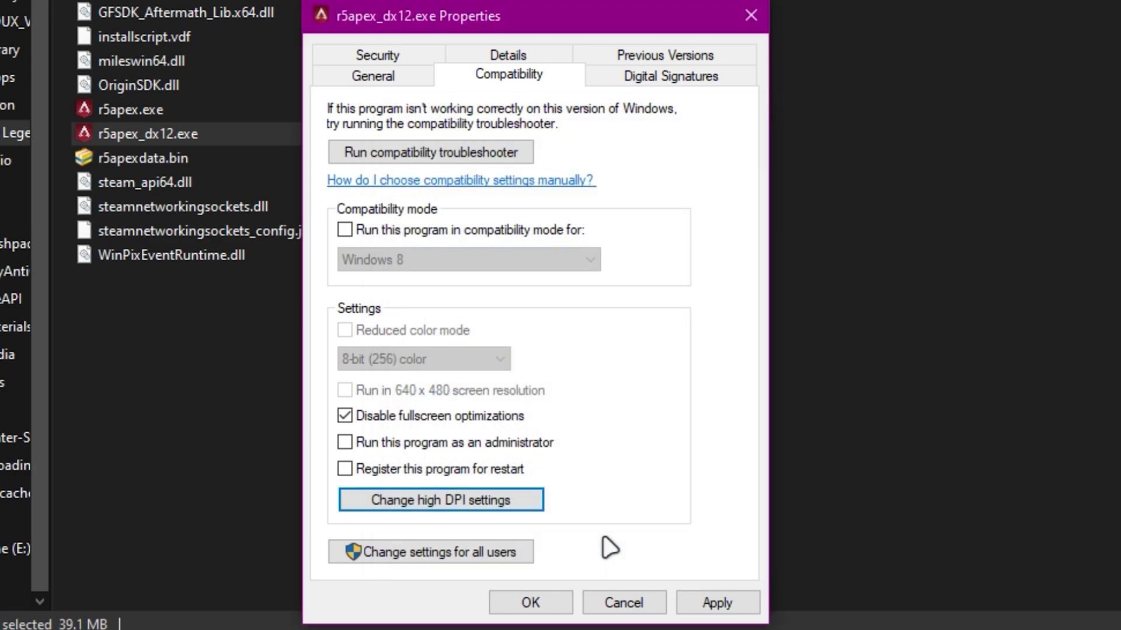
click(715, 604)
click(529, 602)
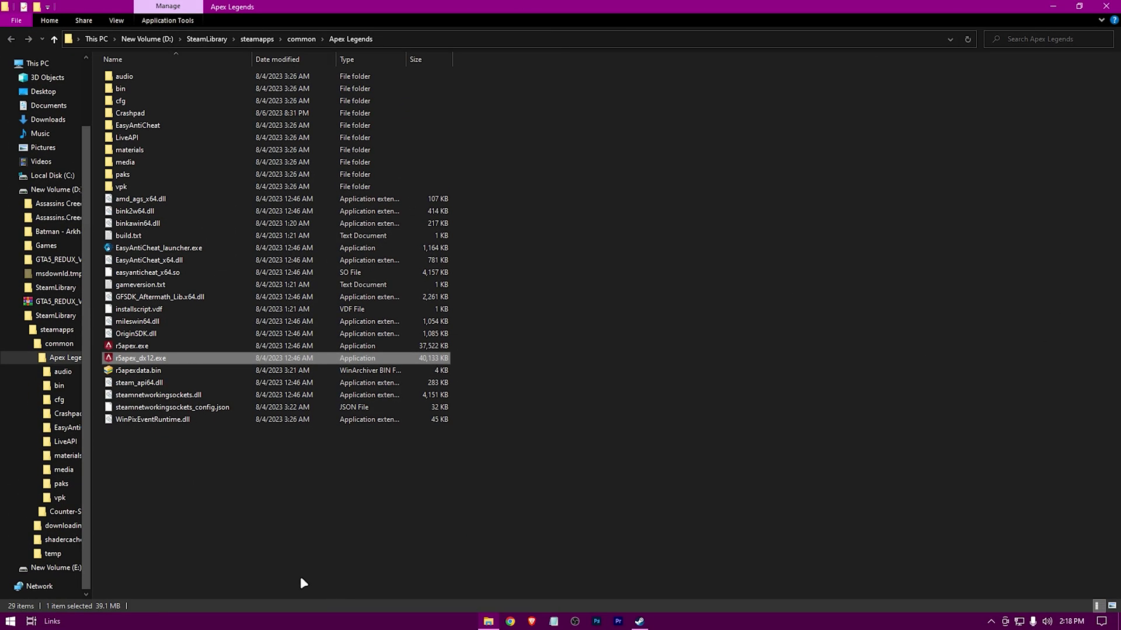
Give r5apex.exe the same fullscreen-optimization and high-DPI override compatibility settings.
click(145, 347)
right_click(161, 349)
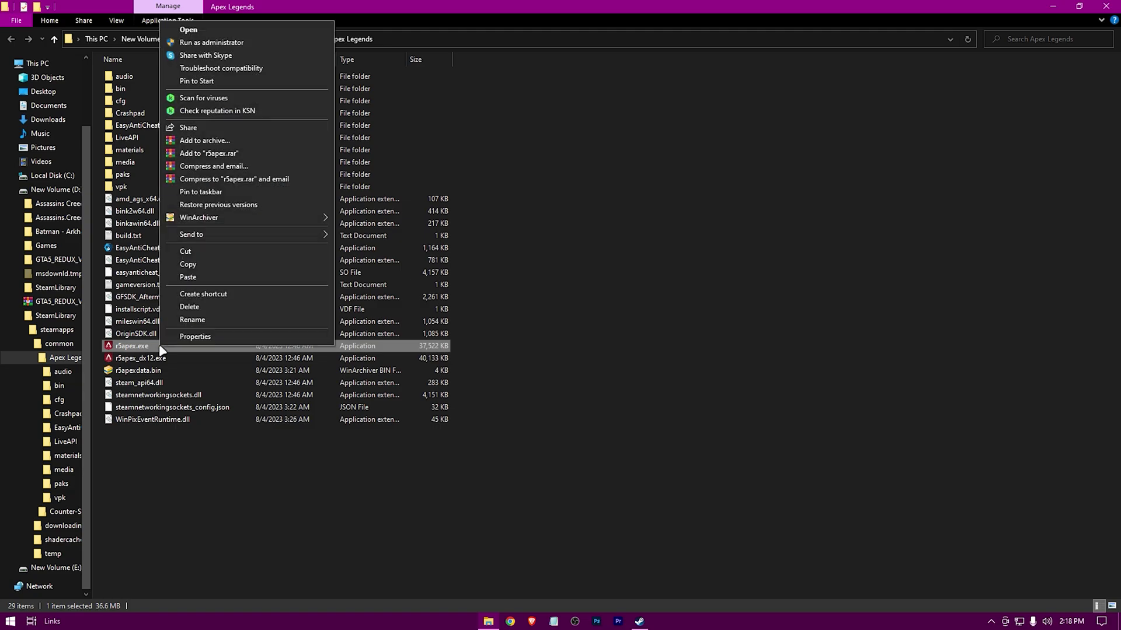
click(281, 340)
click(222, 542)
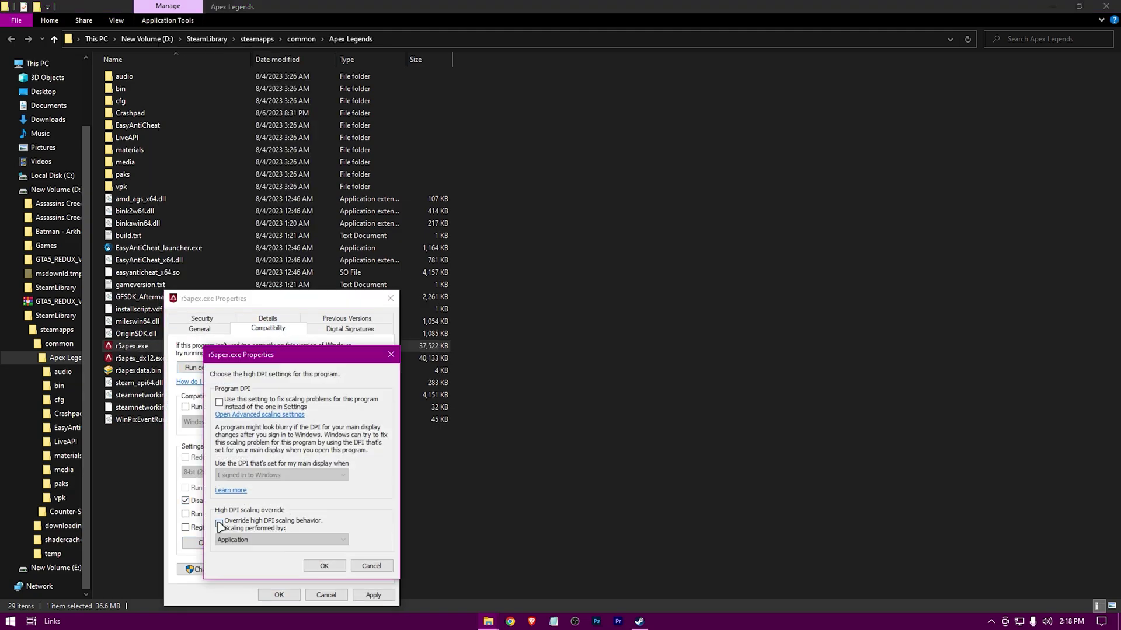
click(318, 567)
click(278, 594)
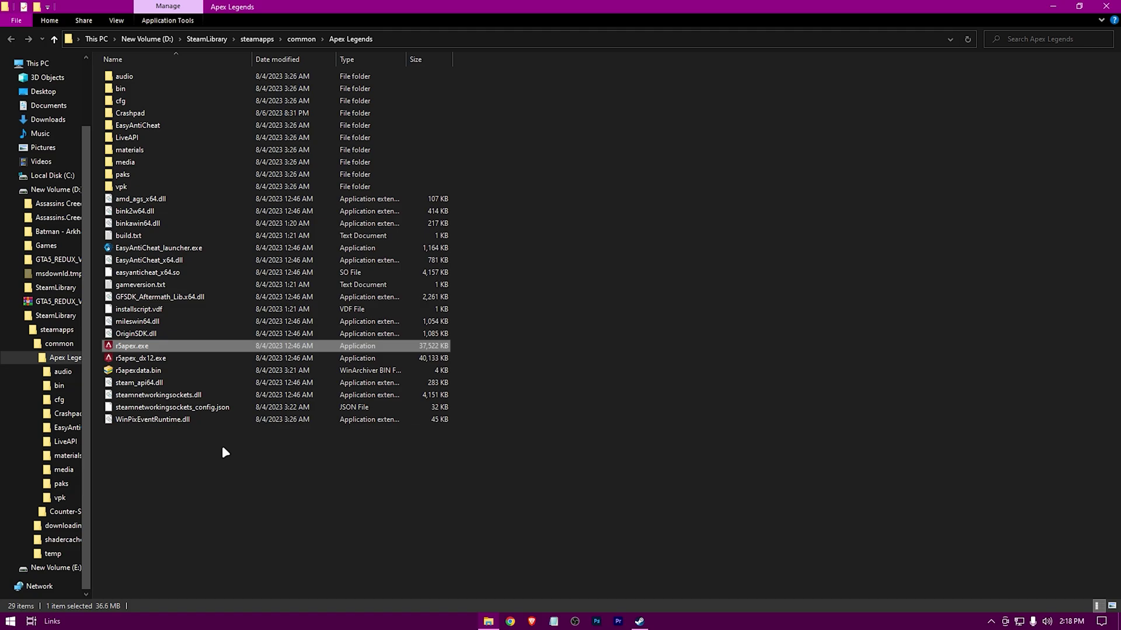
Copy the install path D:\SteamLibrary\steamapps\common\Apex Legends from the address bar.
click(282, 506)
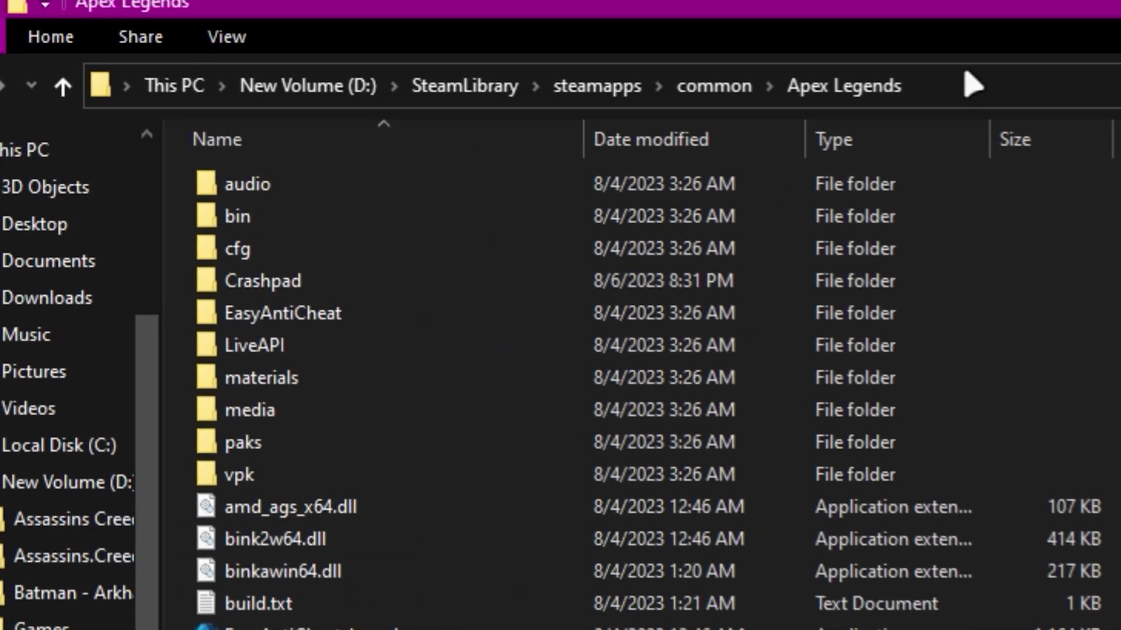
click(389, 37)
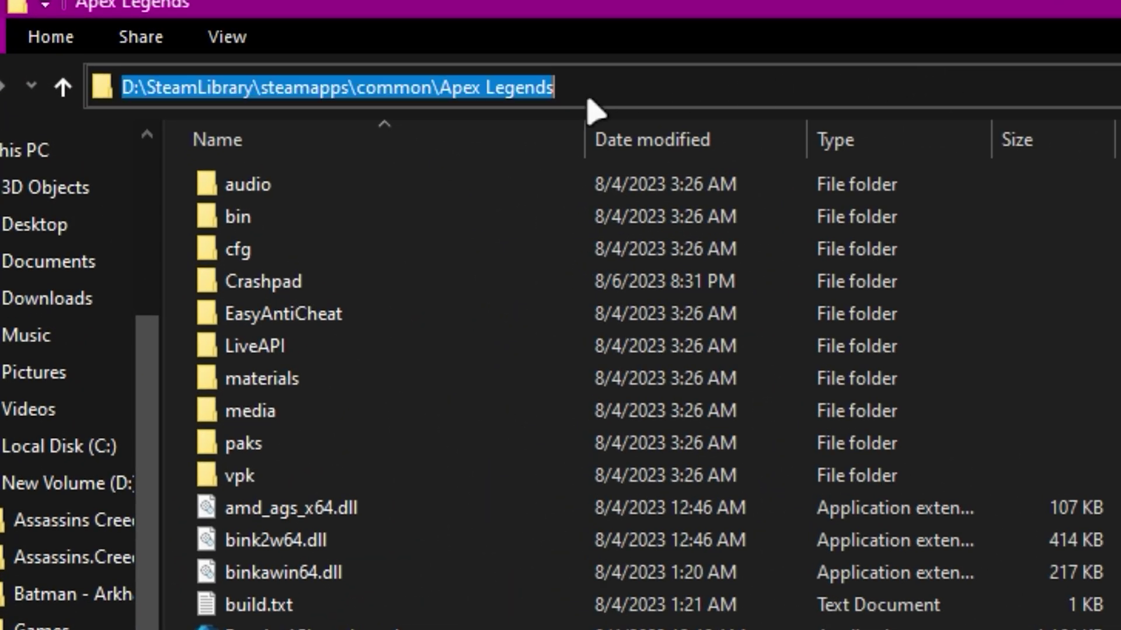
right_click(569, 90)
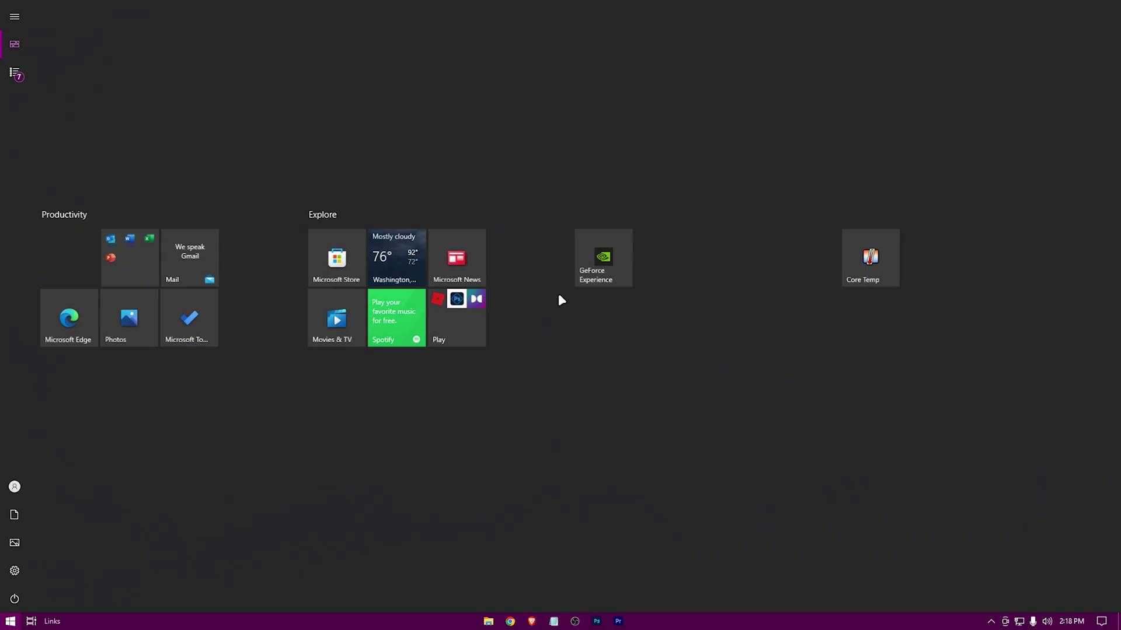
Add r5apex.exe from the Apex Legends folder to Graphics settings with High performance preference.
text(graphics)
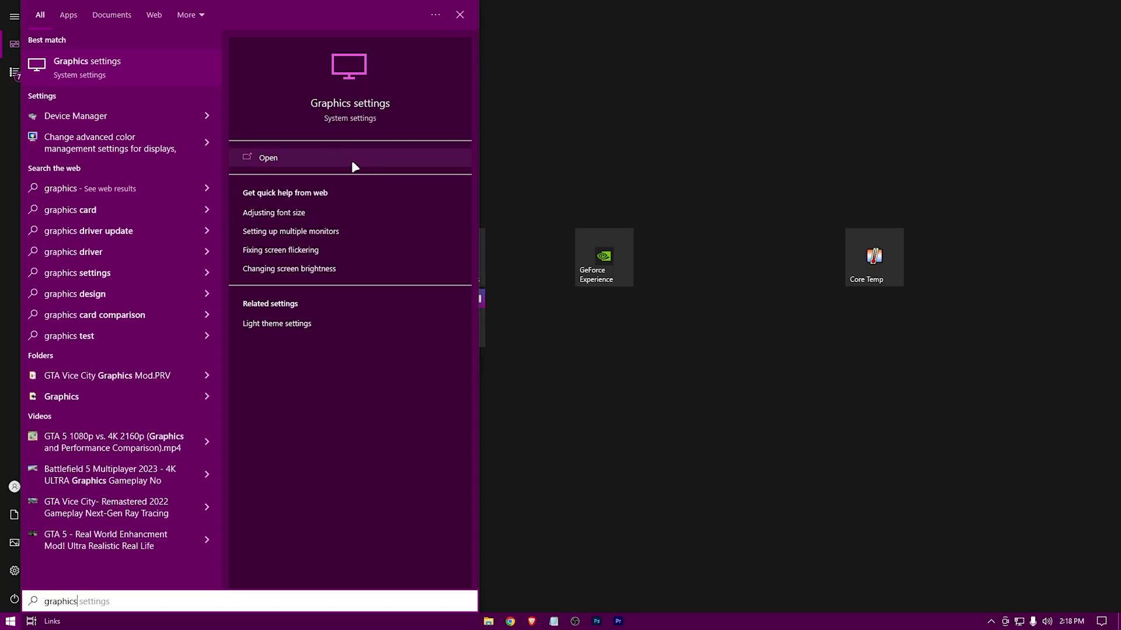
click(291, 155)
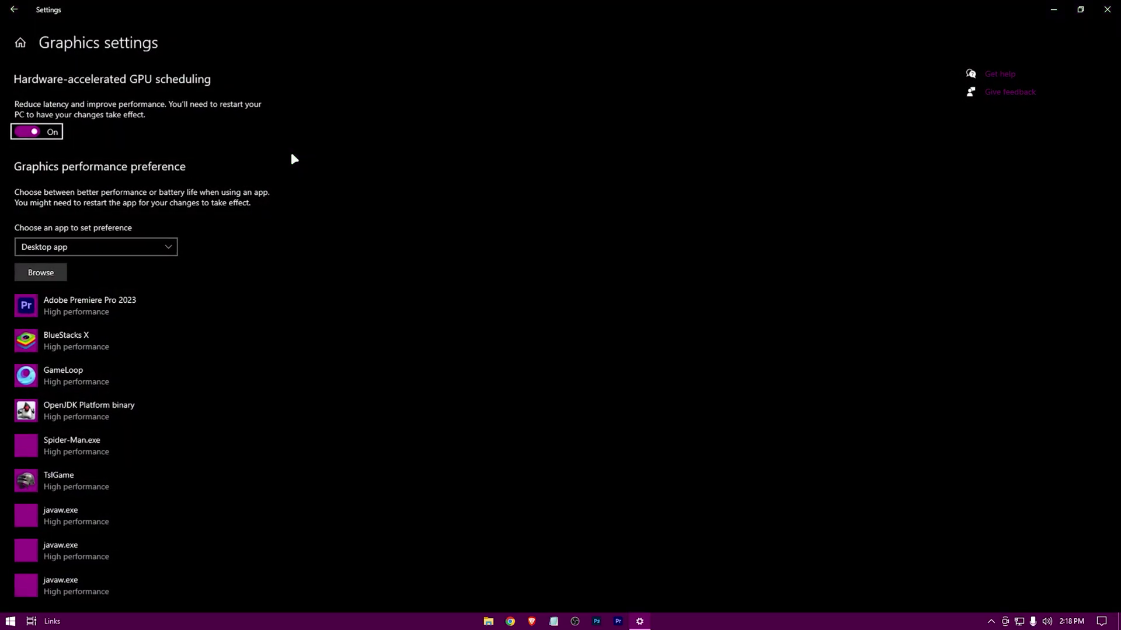
click(39, 276)
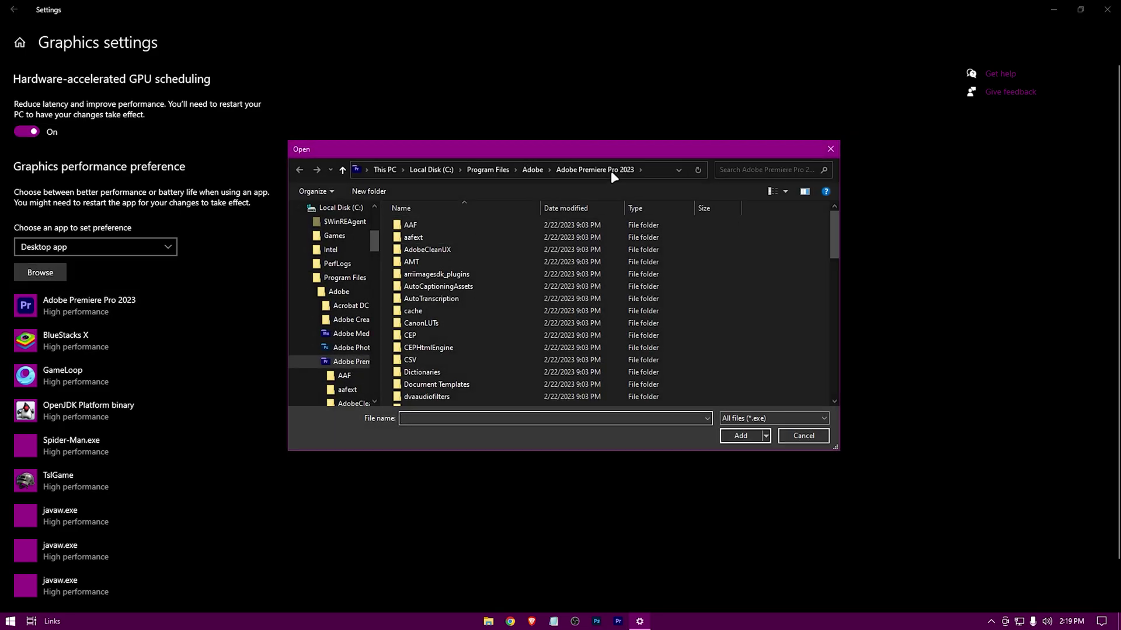
click(652, 166)
right_click(536, 168)
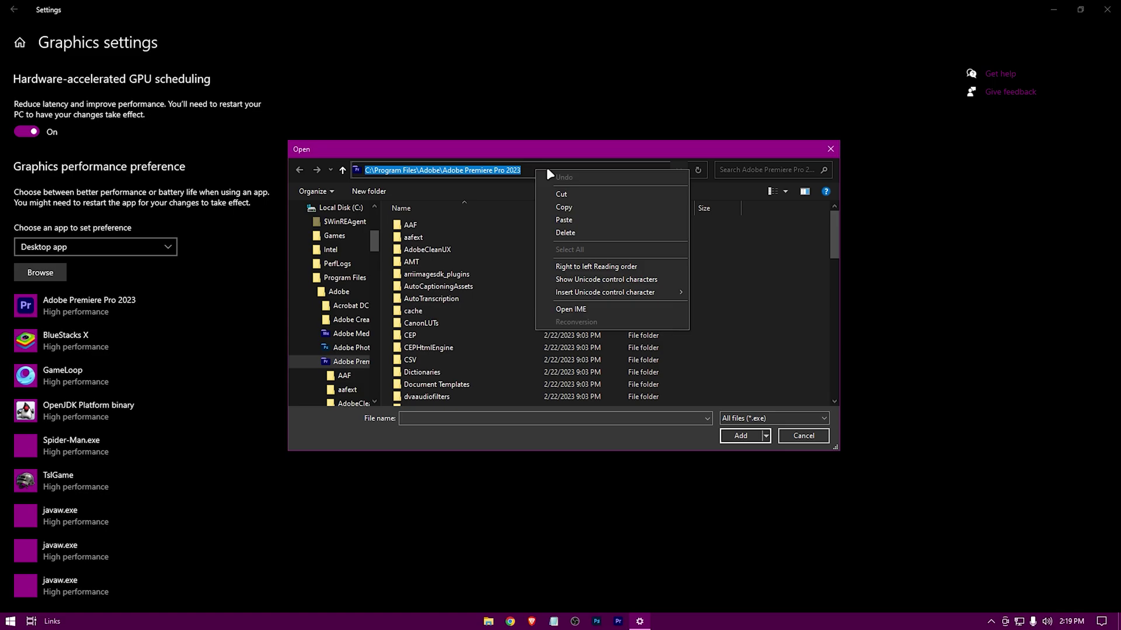
click(576, 220)
key(Return)
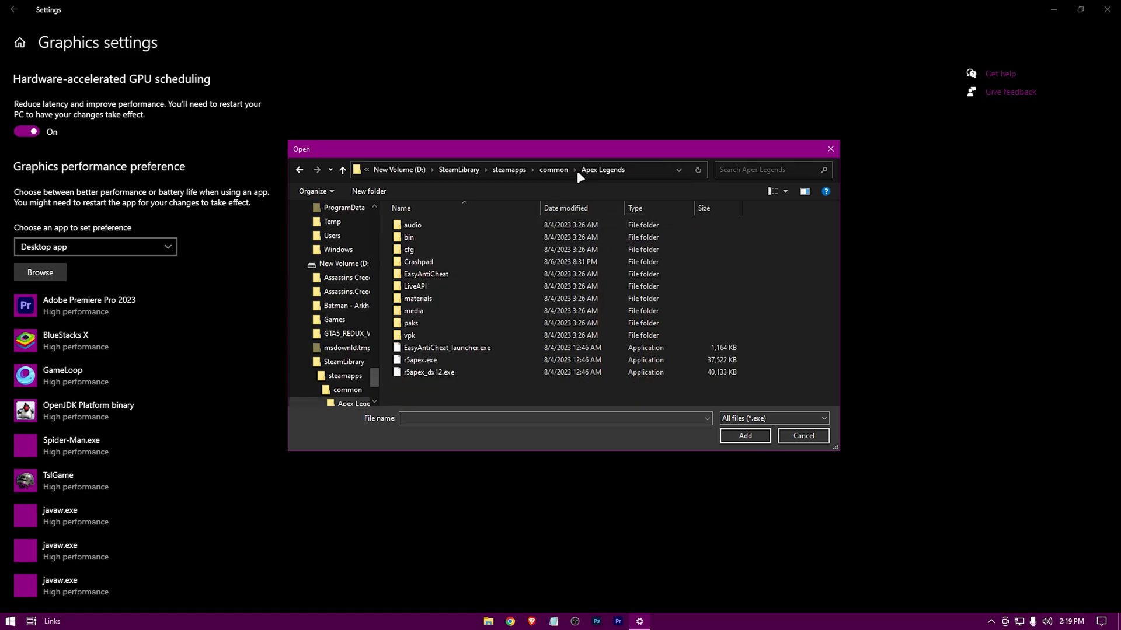
click(422, 360)
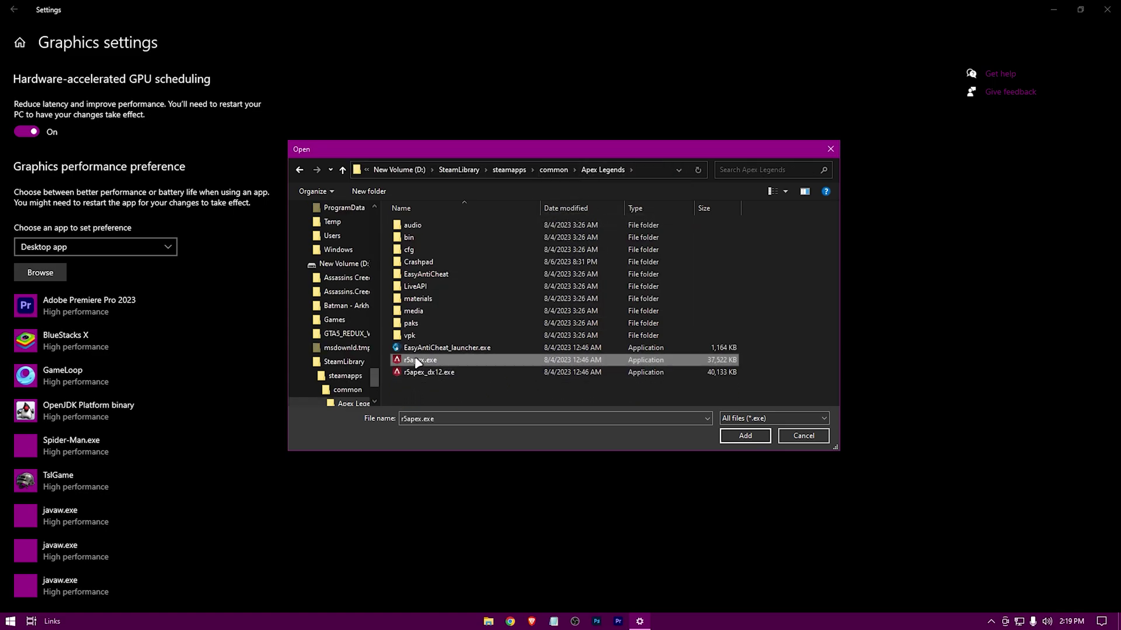
click(743, 435)
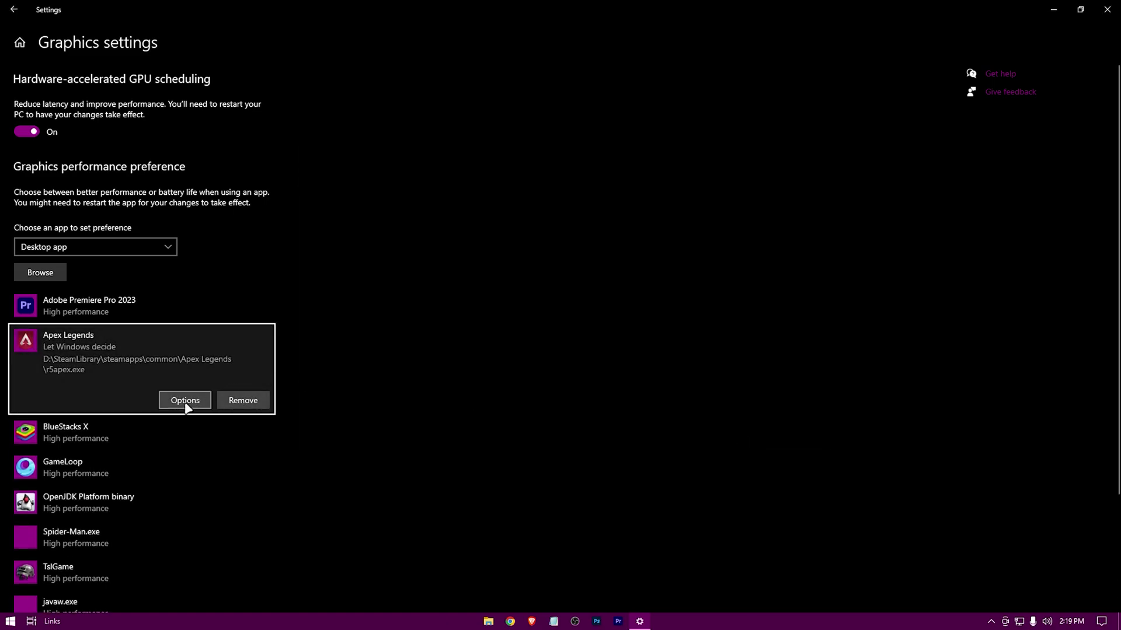
click(185, 403)
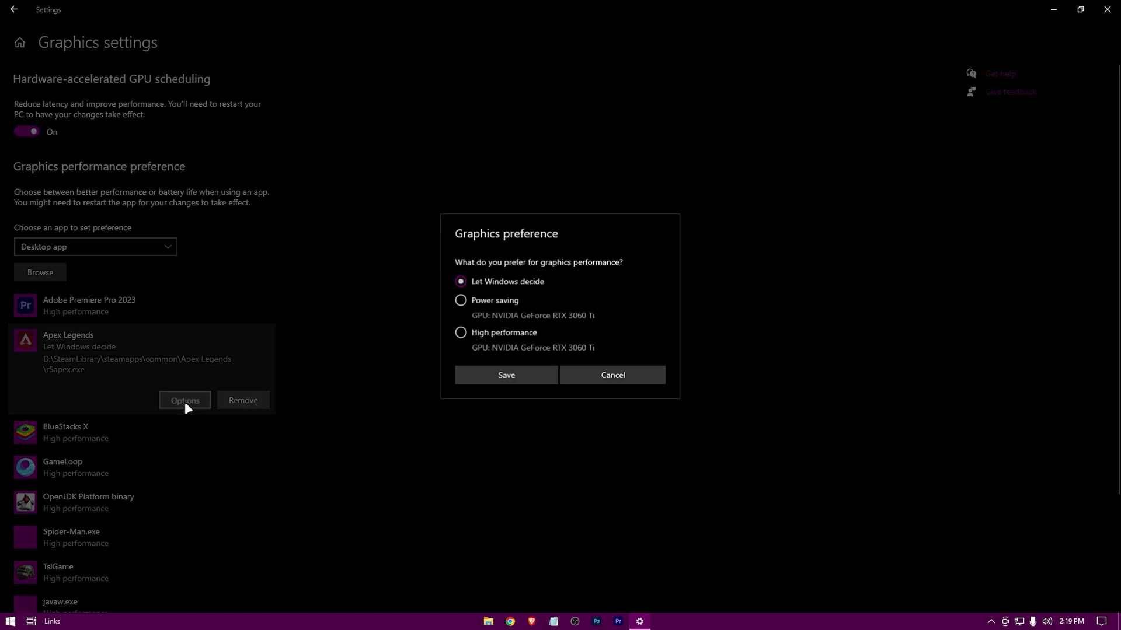
click(483, 376)
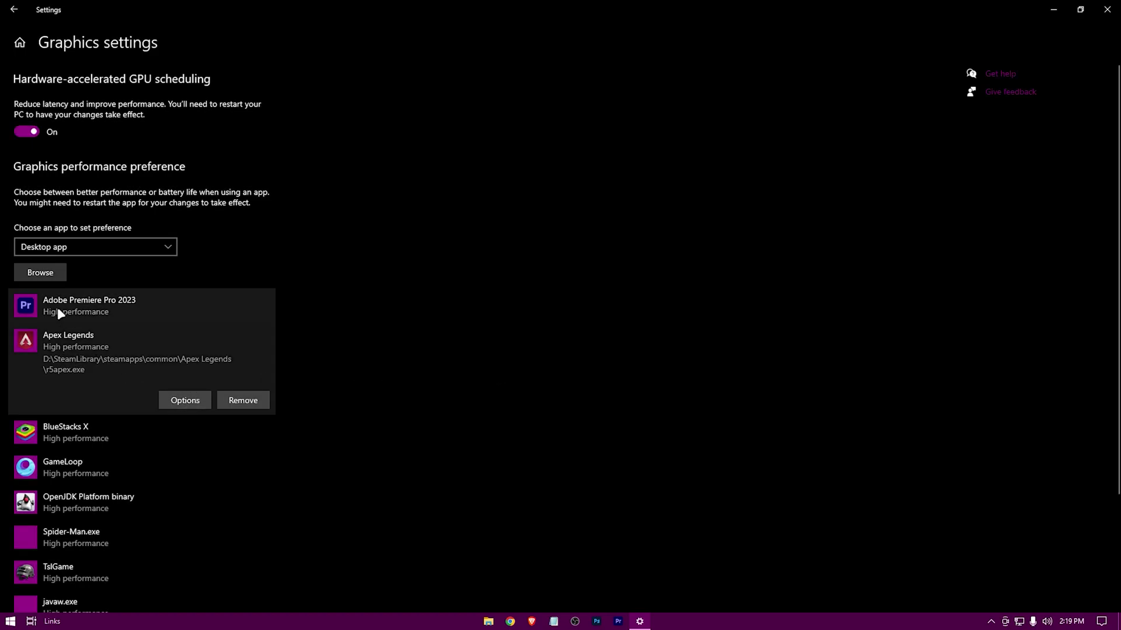
Add r5apex_dx12.exe with High performance preference, then close Settings.
click(41, 276)
click(472, 368)
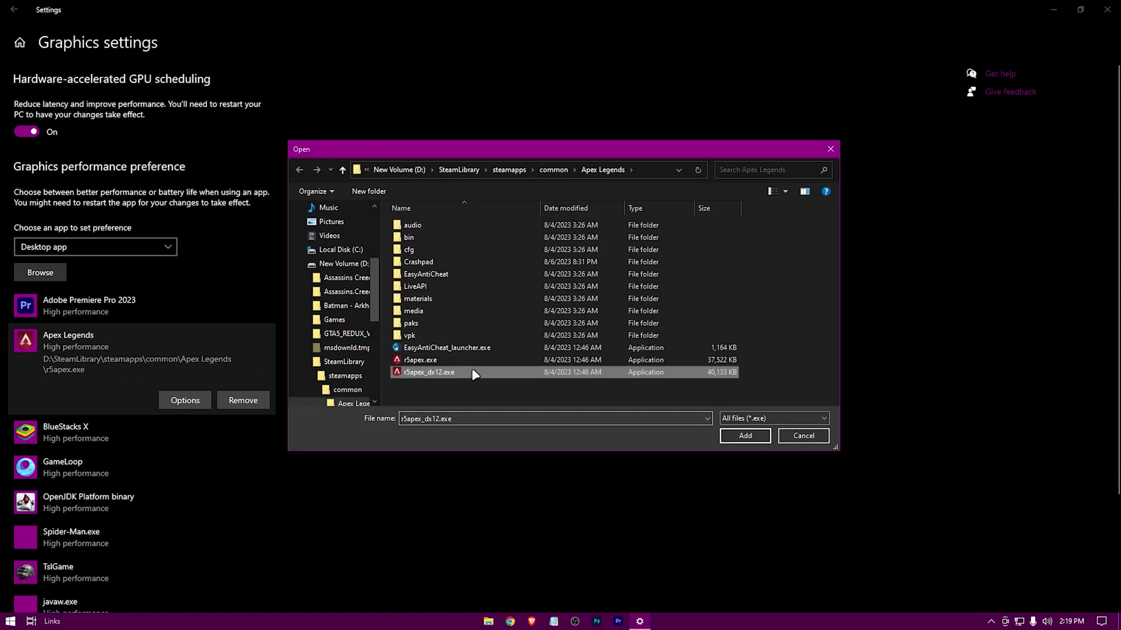
click(751, 433)
click(185, 400)
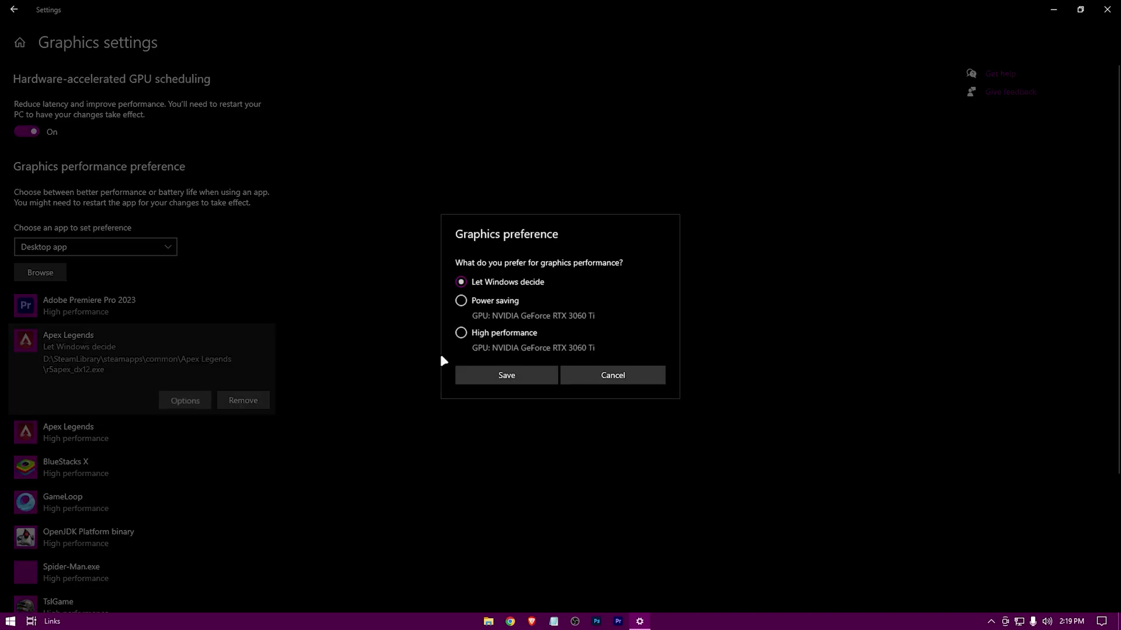
click(461, 332)
click(507, 375)
click(1112, 12)
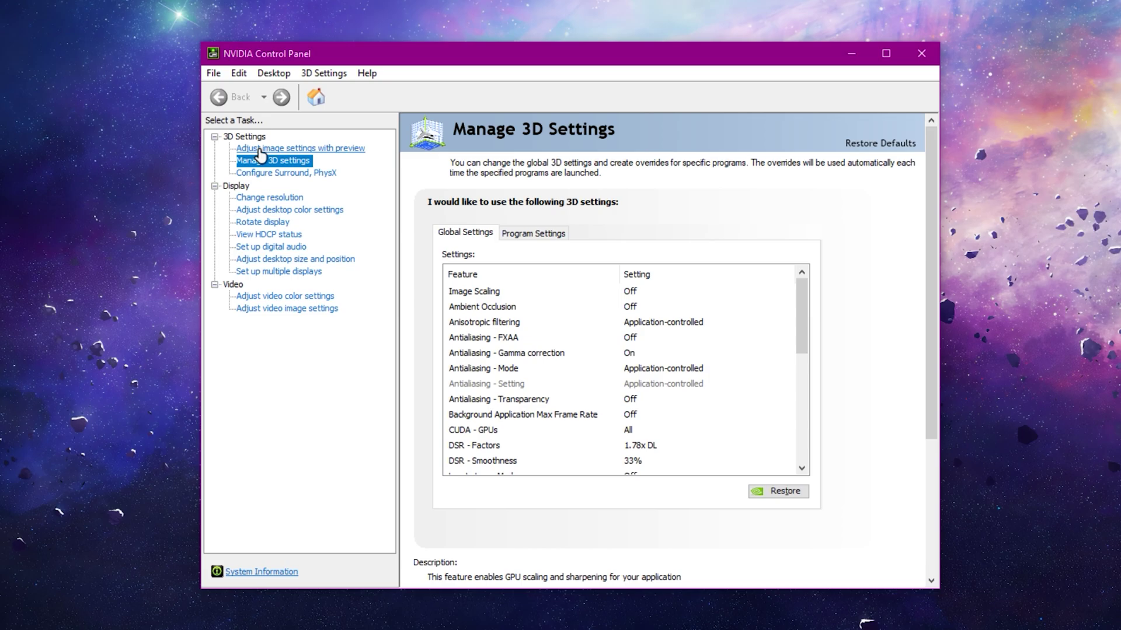
Apply 'Use the advanced 3D image settings' on the Adjust image settings with preview page.
click(259, 149)
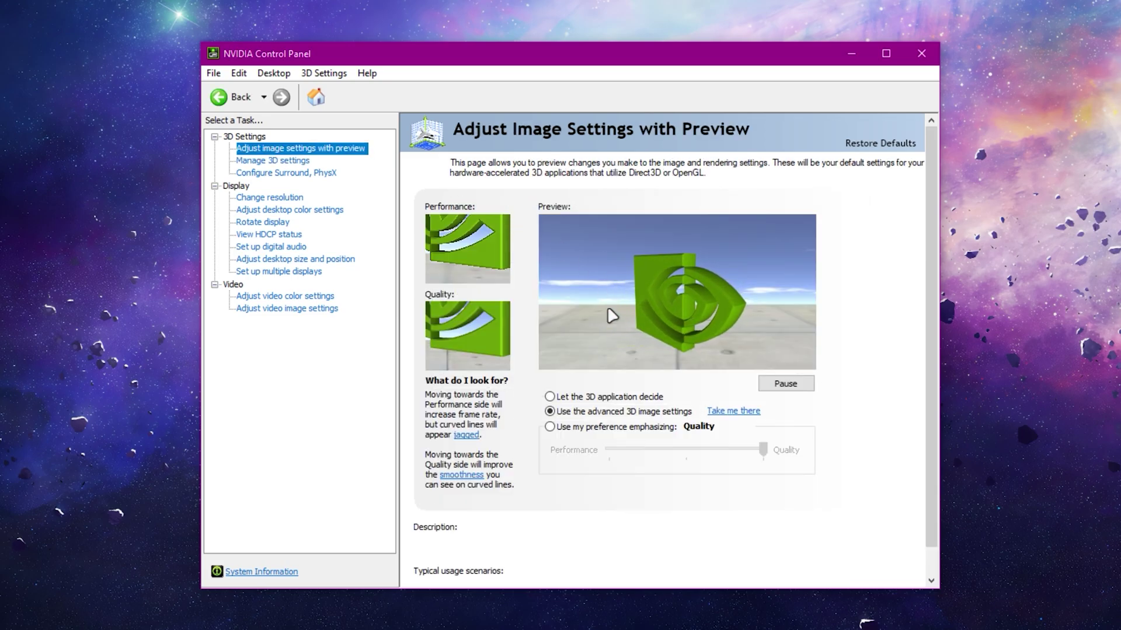
click(550, 412)
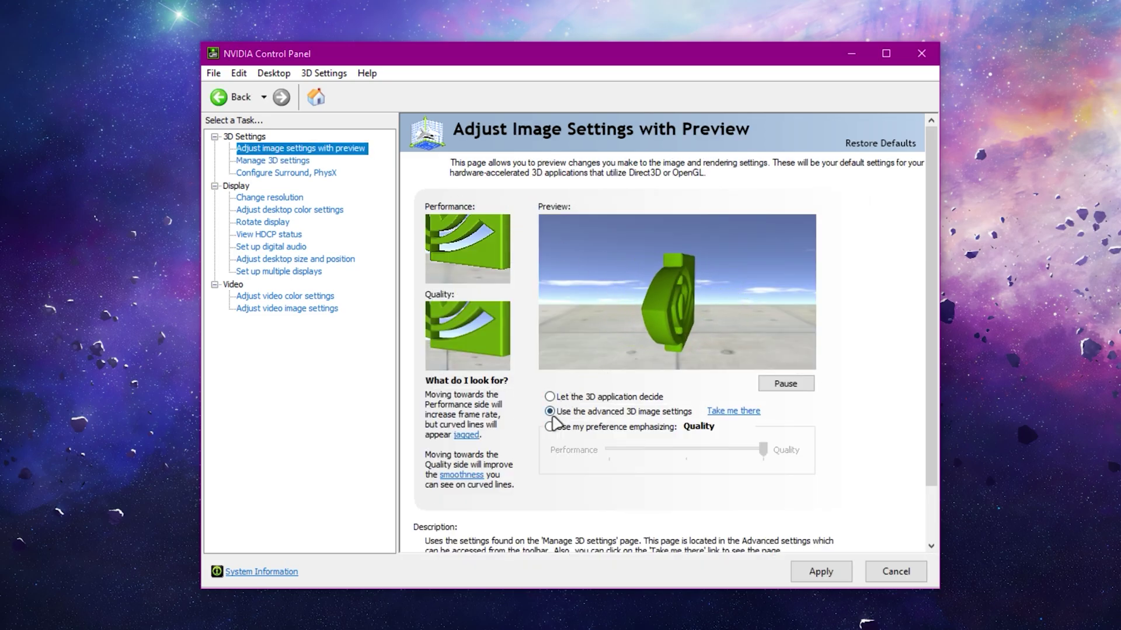
click(814, 572)
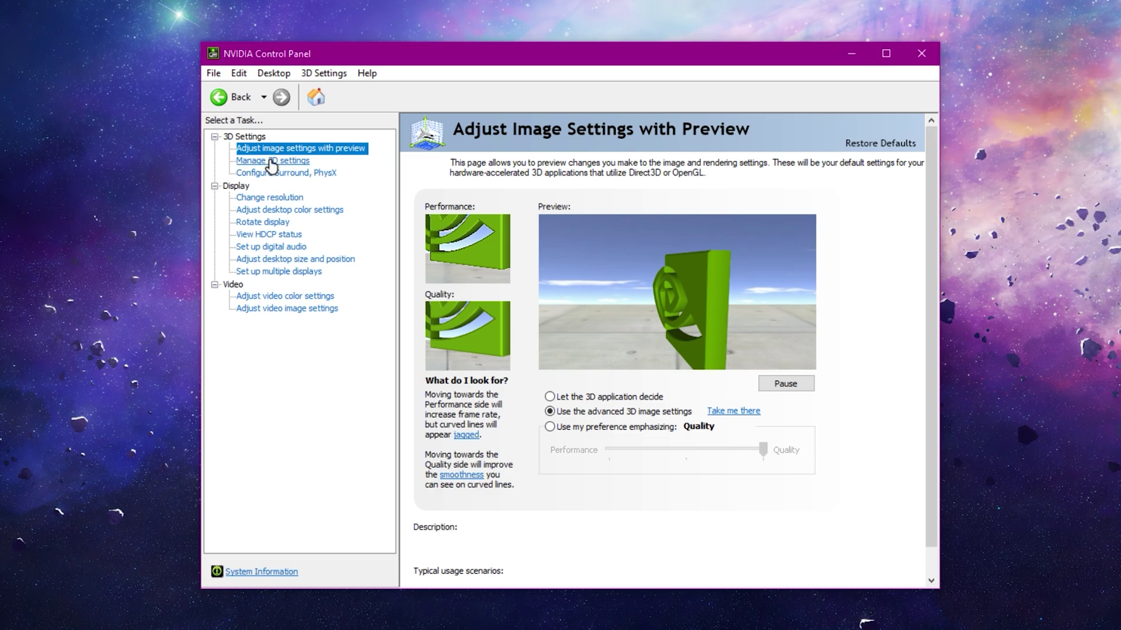
Turn Image Scaling On in the global 3D settings.
click(271, 163)
click(455, 292)
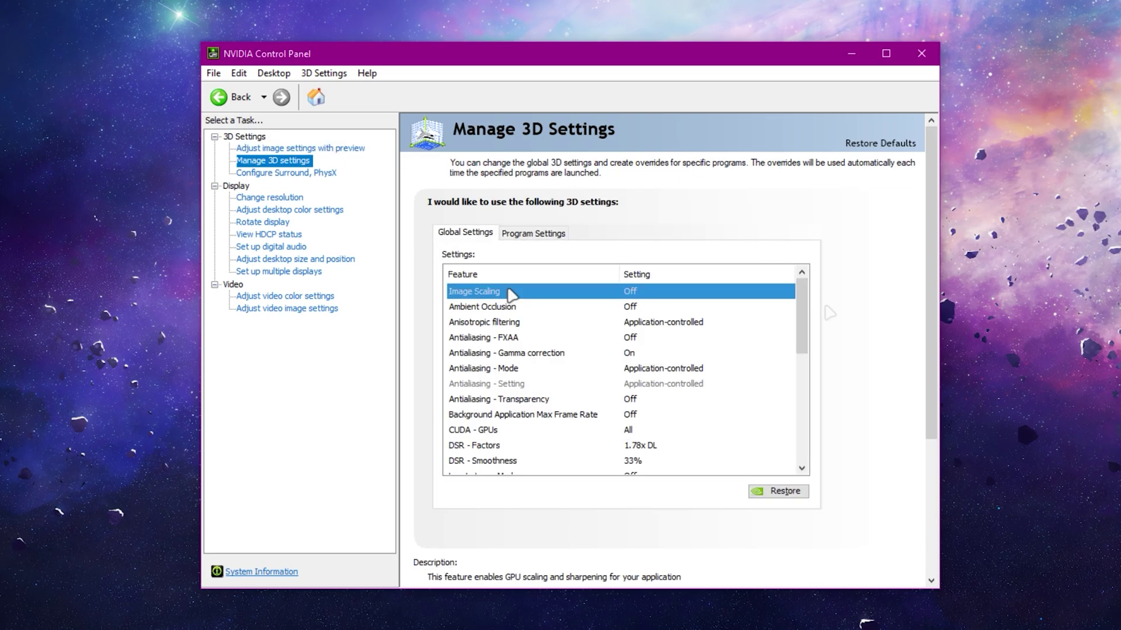
click(666, 291)
click(701, 293)
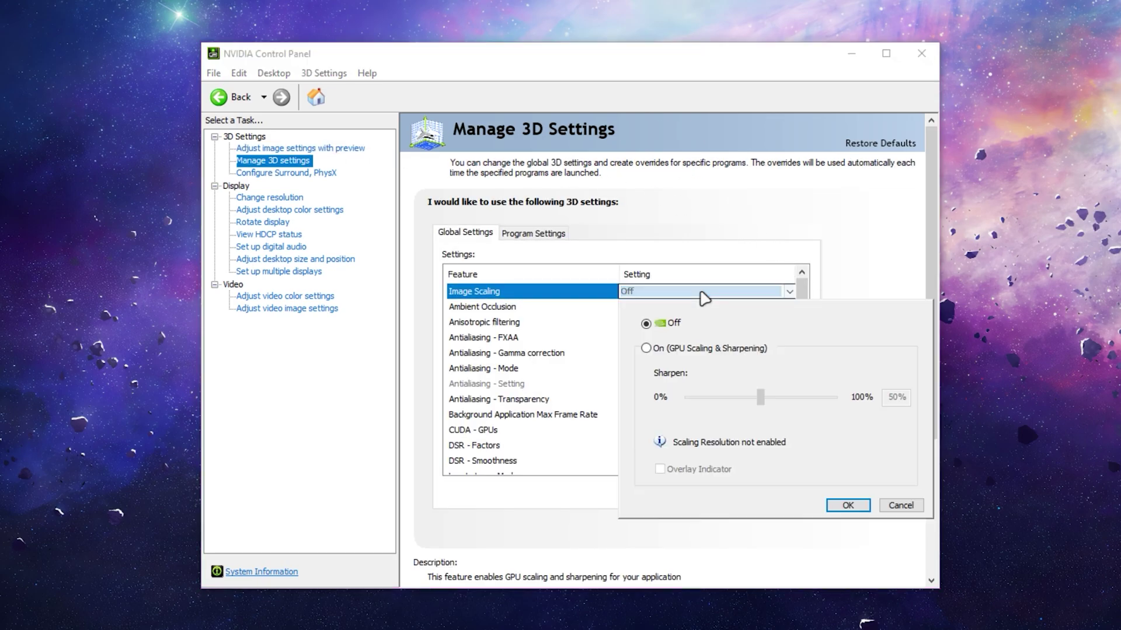
click(646, 348)
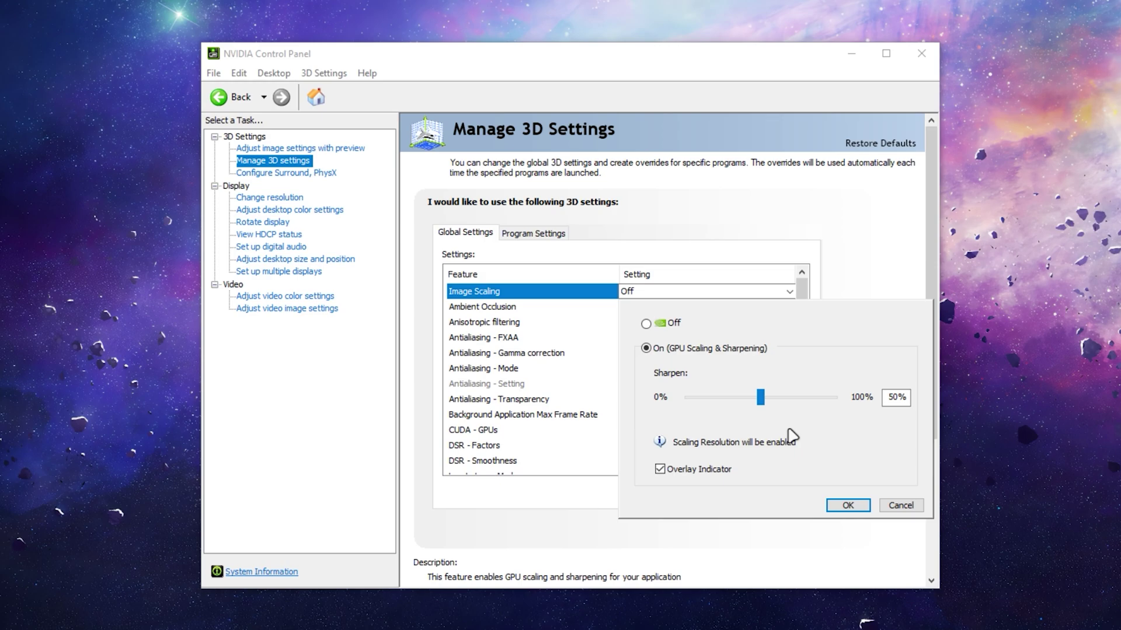
click(849, 506)
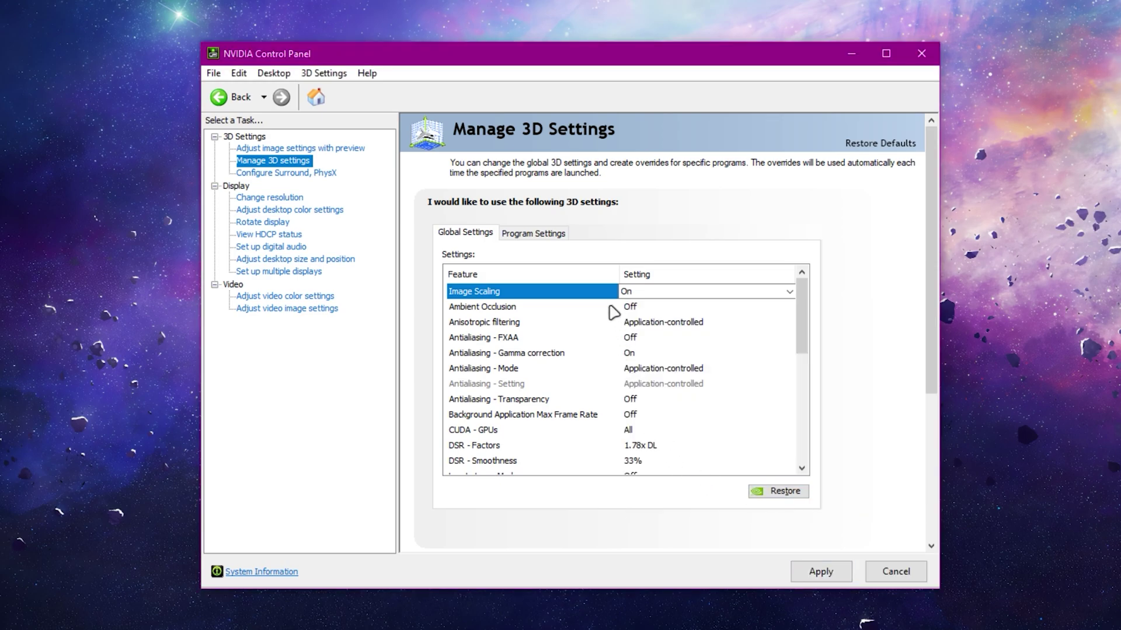
Set Ambient Occlusion to Performance, leaving Anisotropic filtering and CUDA GPUs unchanged.
click(641, 307)
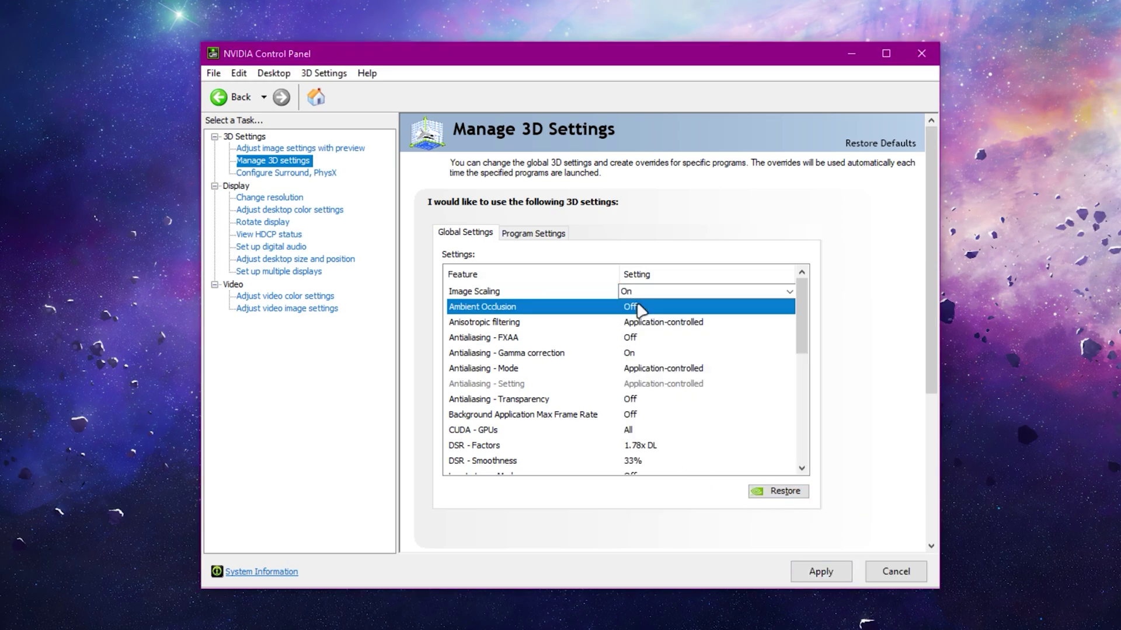
click(645, 308)
click(655, 334)
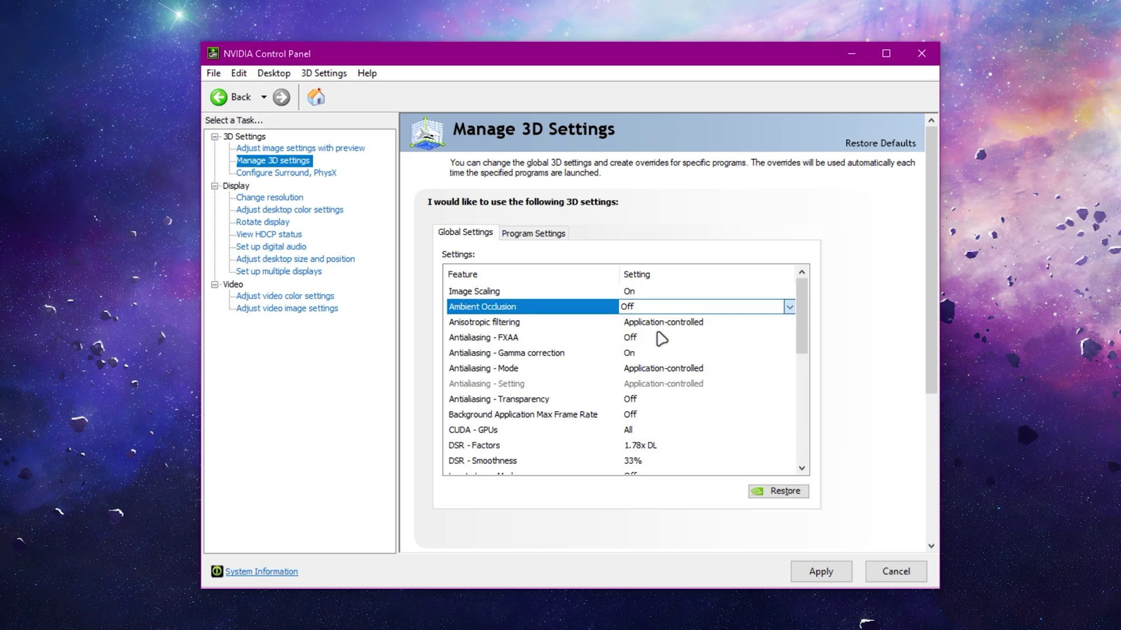
click(652, 324)
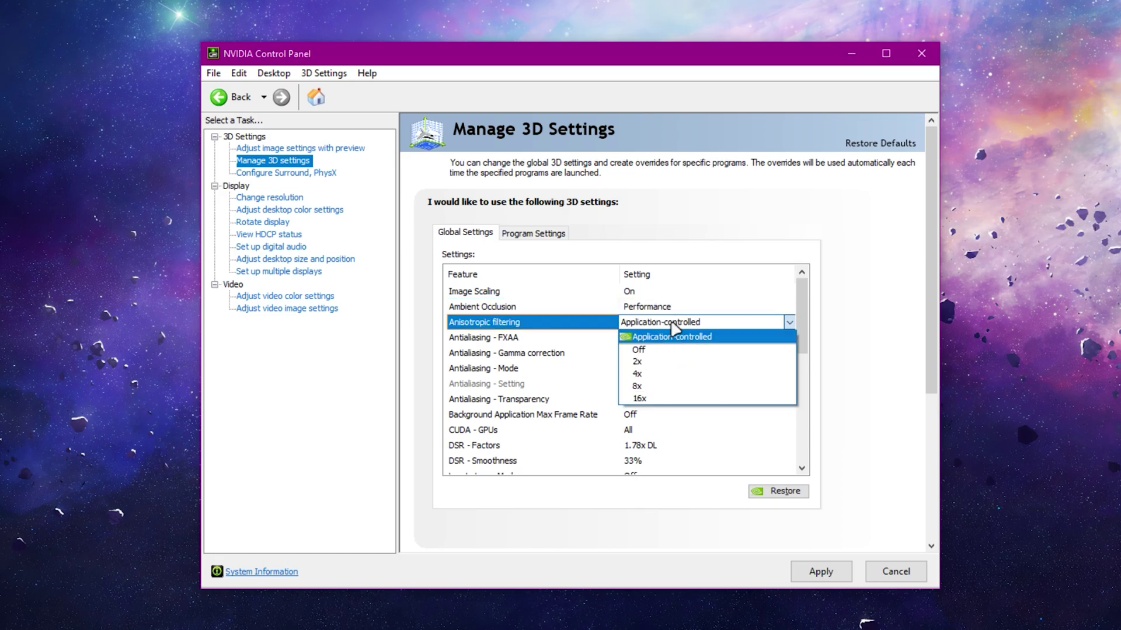
click(653, 338)
click(654, 369)
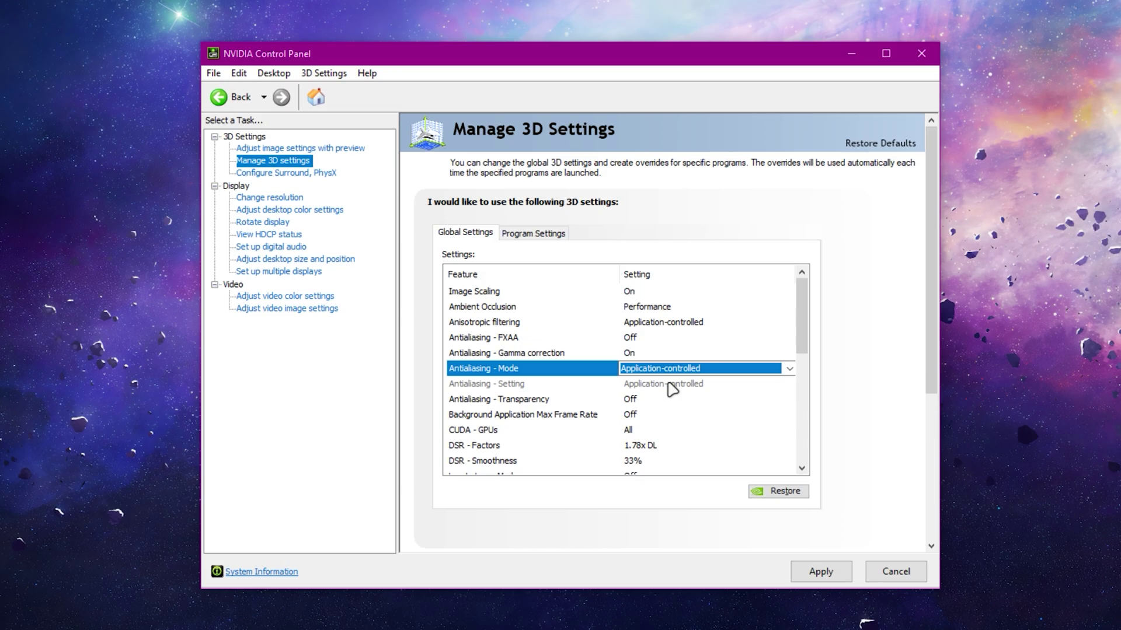
click(642, 399)
scroll(654, 403, down, 1)
click(636, 384)
click(654, 384)
click(766, 492)
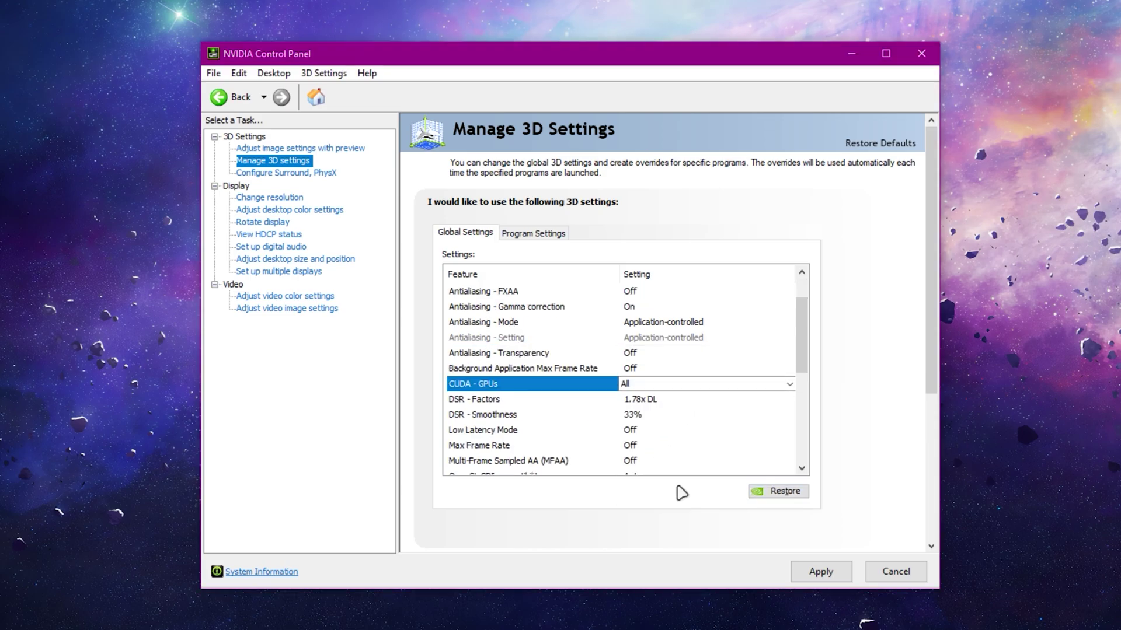
Set Low Latency Mode to Ultra.
scroll(715, 410, down, 1)
scroll(601, 409, down, 3)
scroll(660, 429, up, 2)
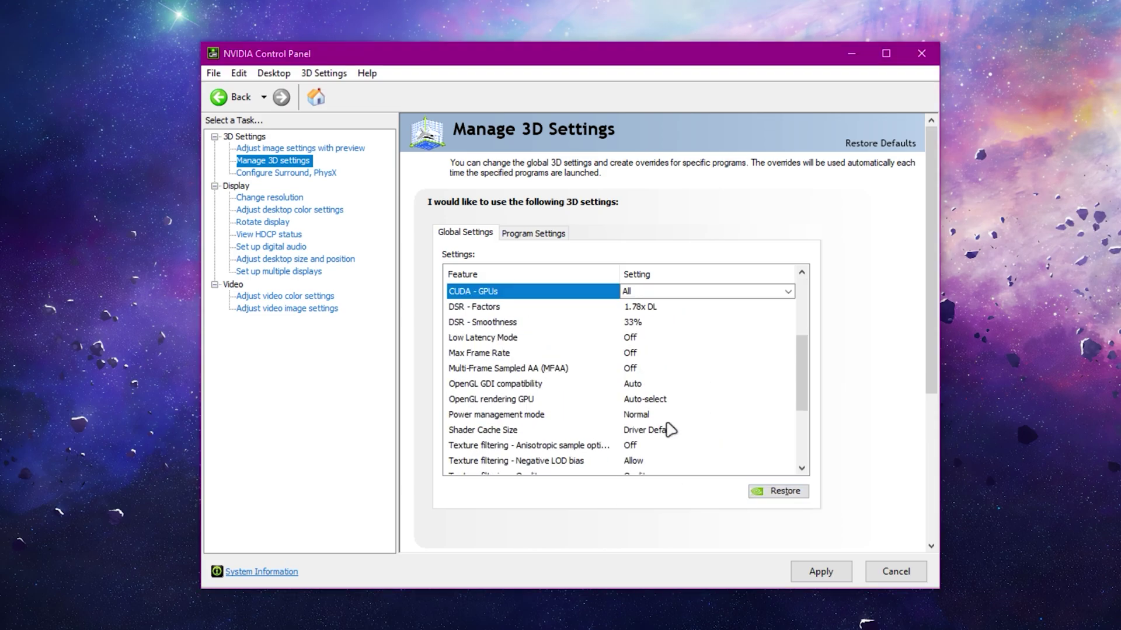
scroll(642, 408, up, 1)
click(639, 384)
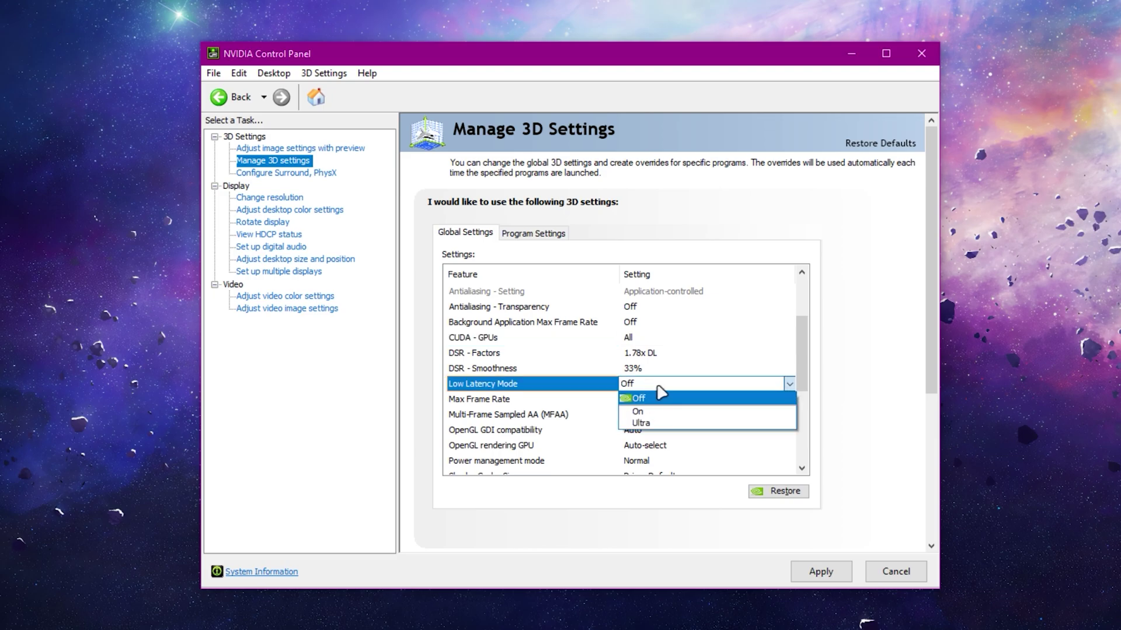
click(633, 425)
scroll(630, 409, down, 1)
scroll(642, 420, down, 1)
click(648, 414)
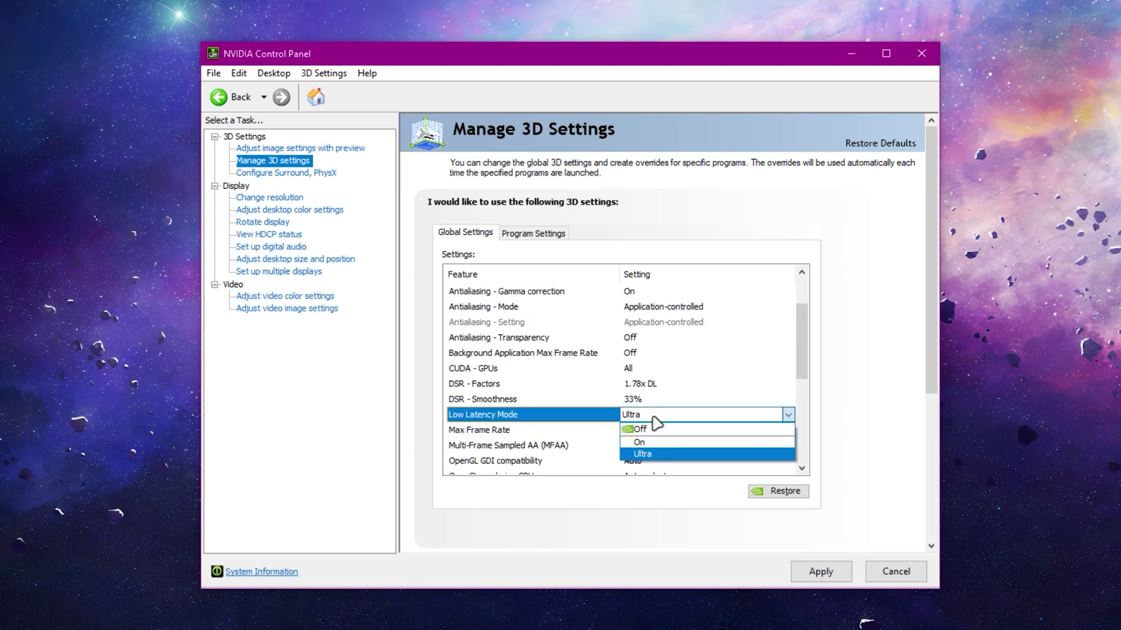
click(650, 416)
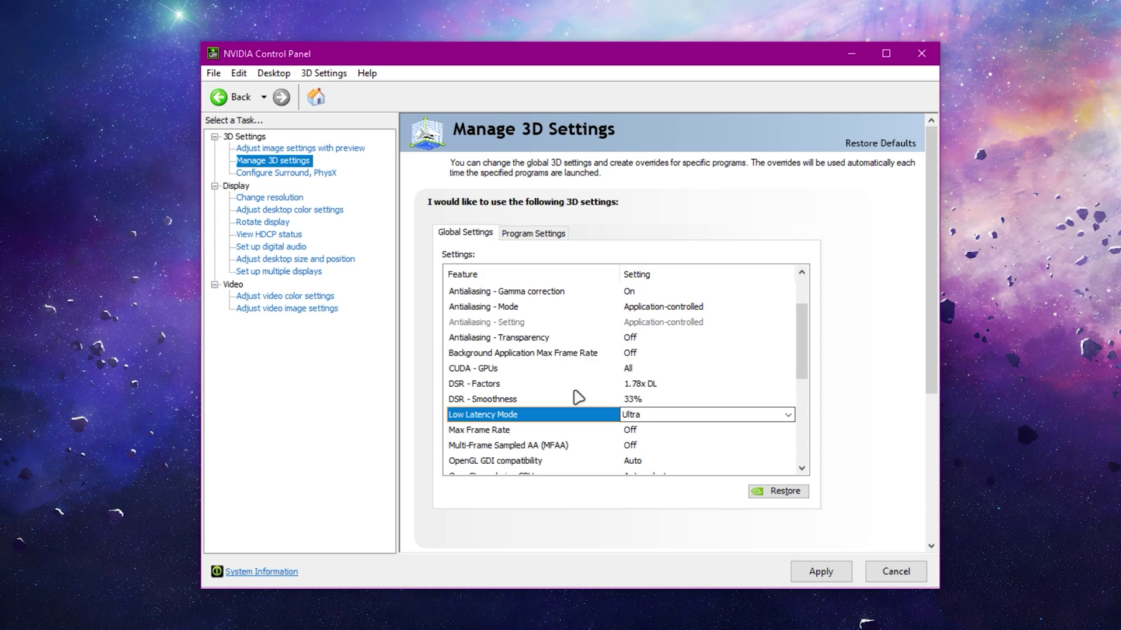
Use the RTX 3060 Ti for OpenGL rendering and Prefer maximum performance power management.
scroll(575, 394, down, 1)
click(613, 383)
key(Escape)
click(642, 429)
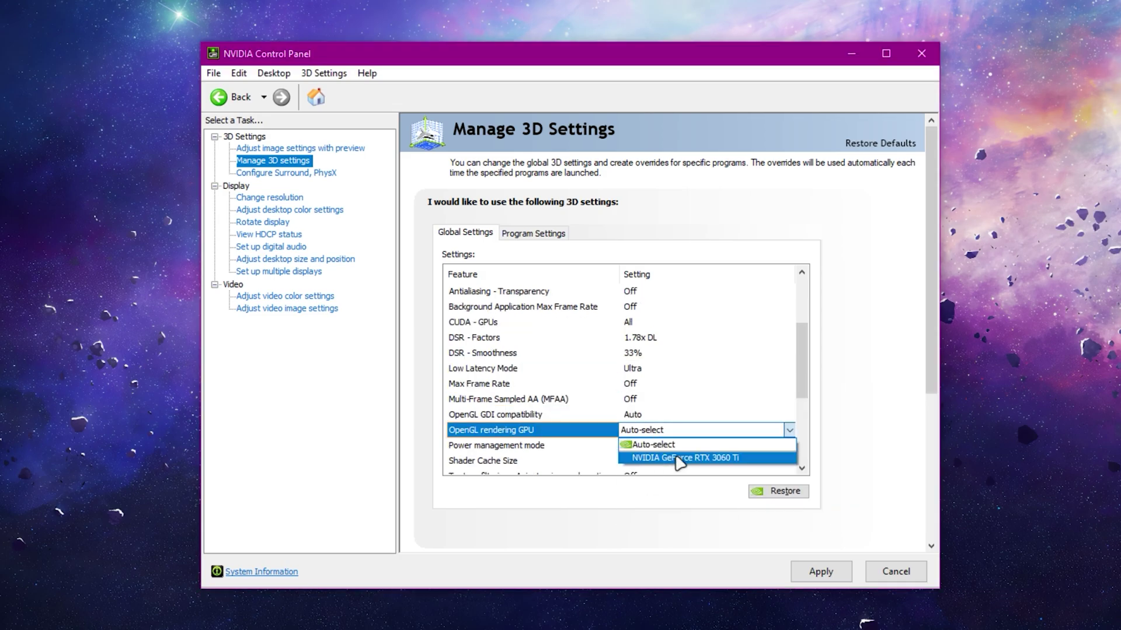
click(678, 459)
scroll(629, 330, down, 2)
click(642, 341)
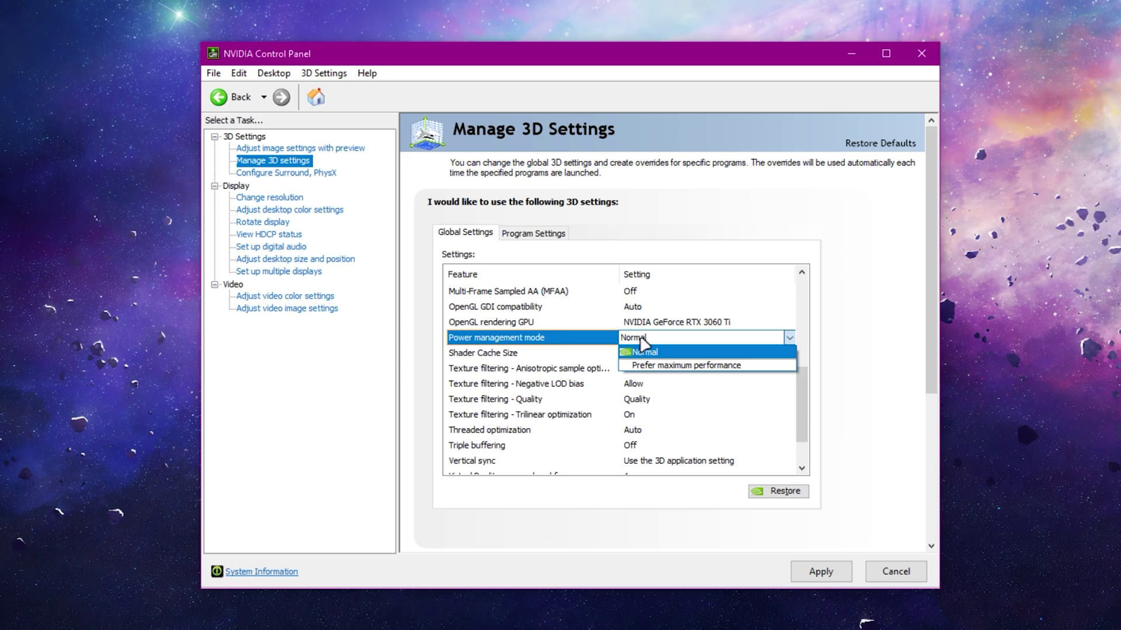
click(695, 367)
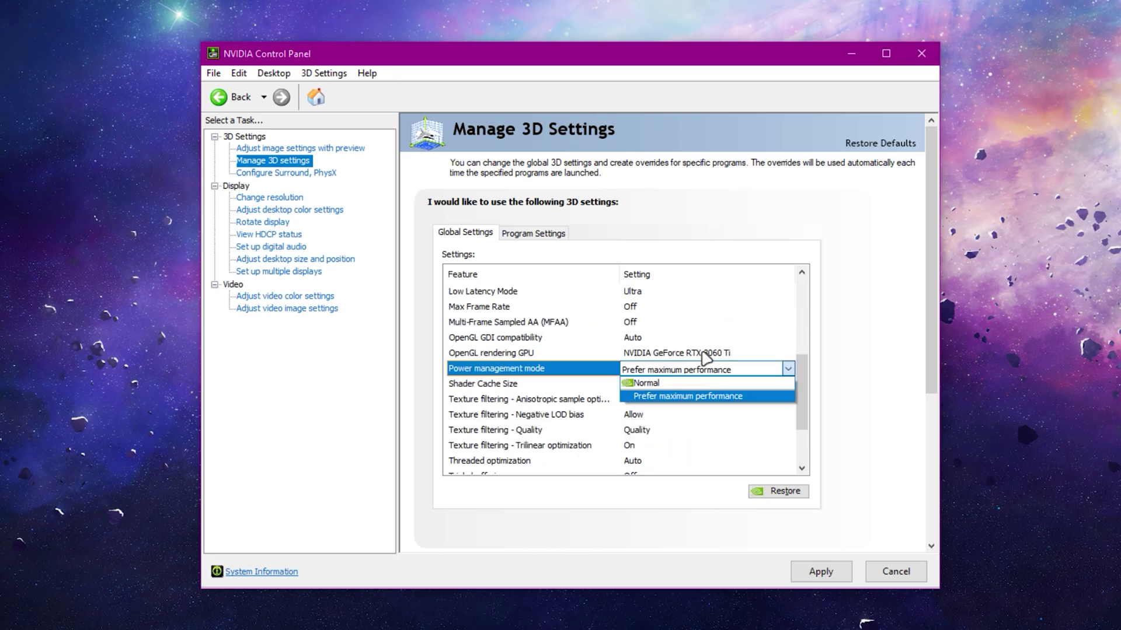
click(666, 397)
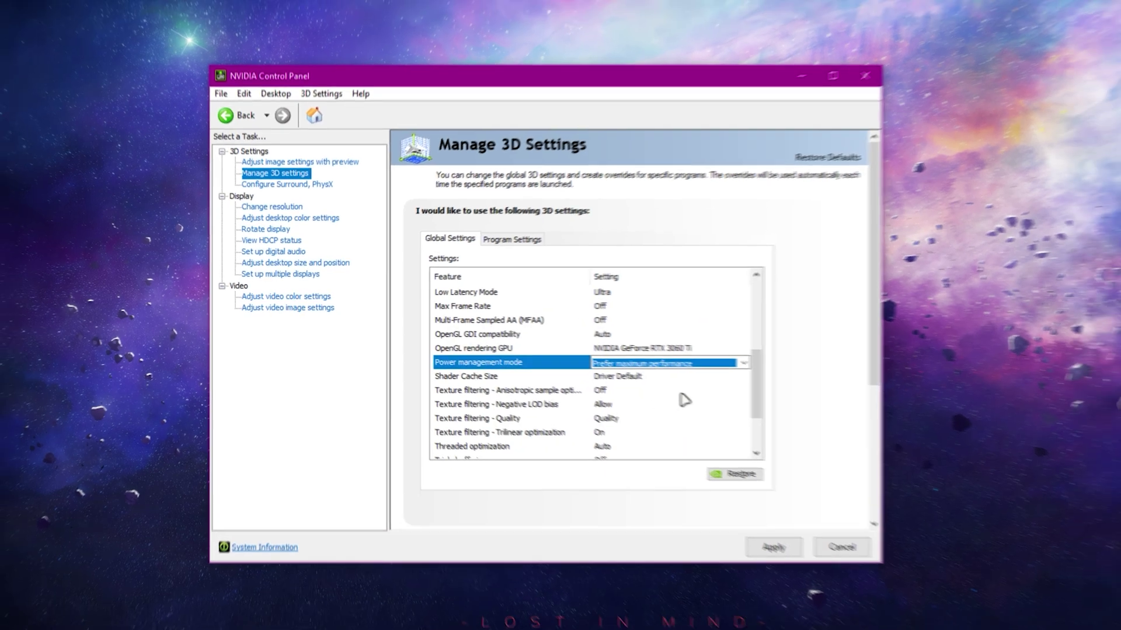